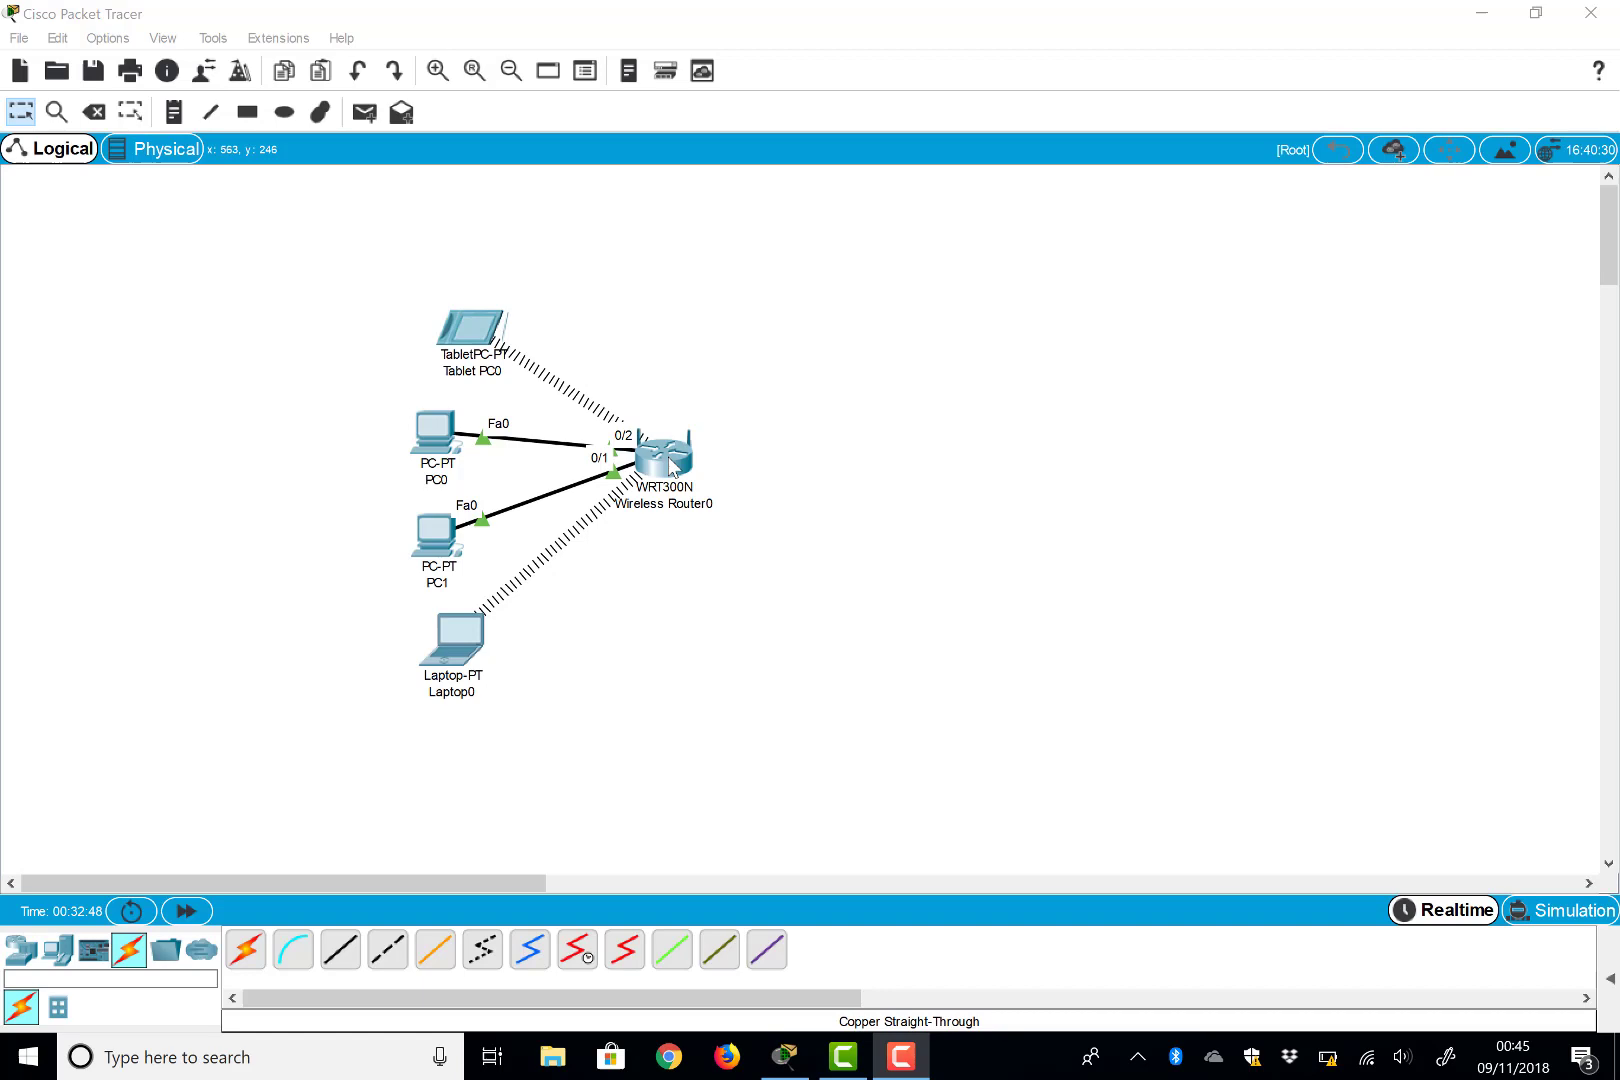
Check the wireless router's configuration, then load 192.168.0.1 in Laptop0's web browser
left_click(671, 466)
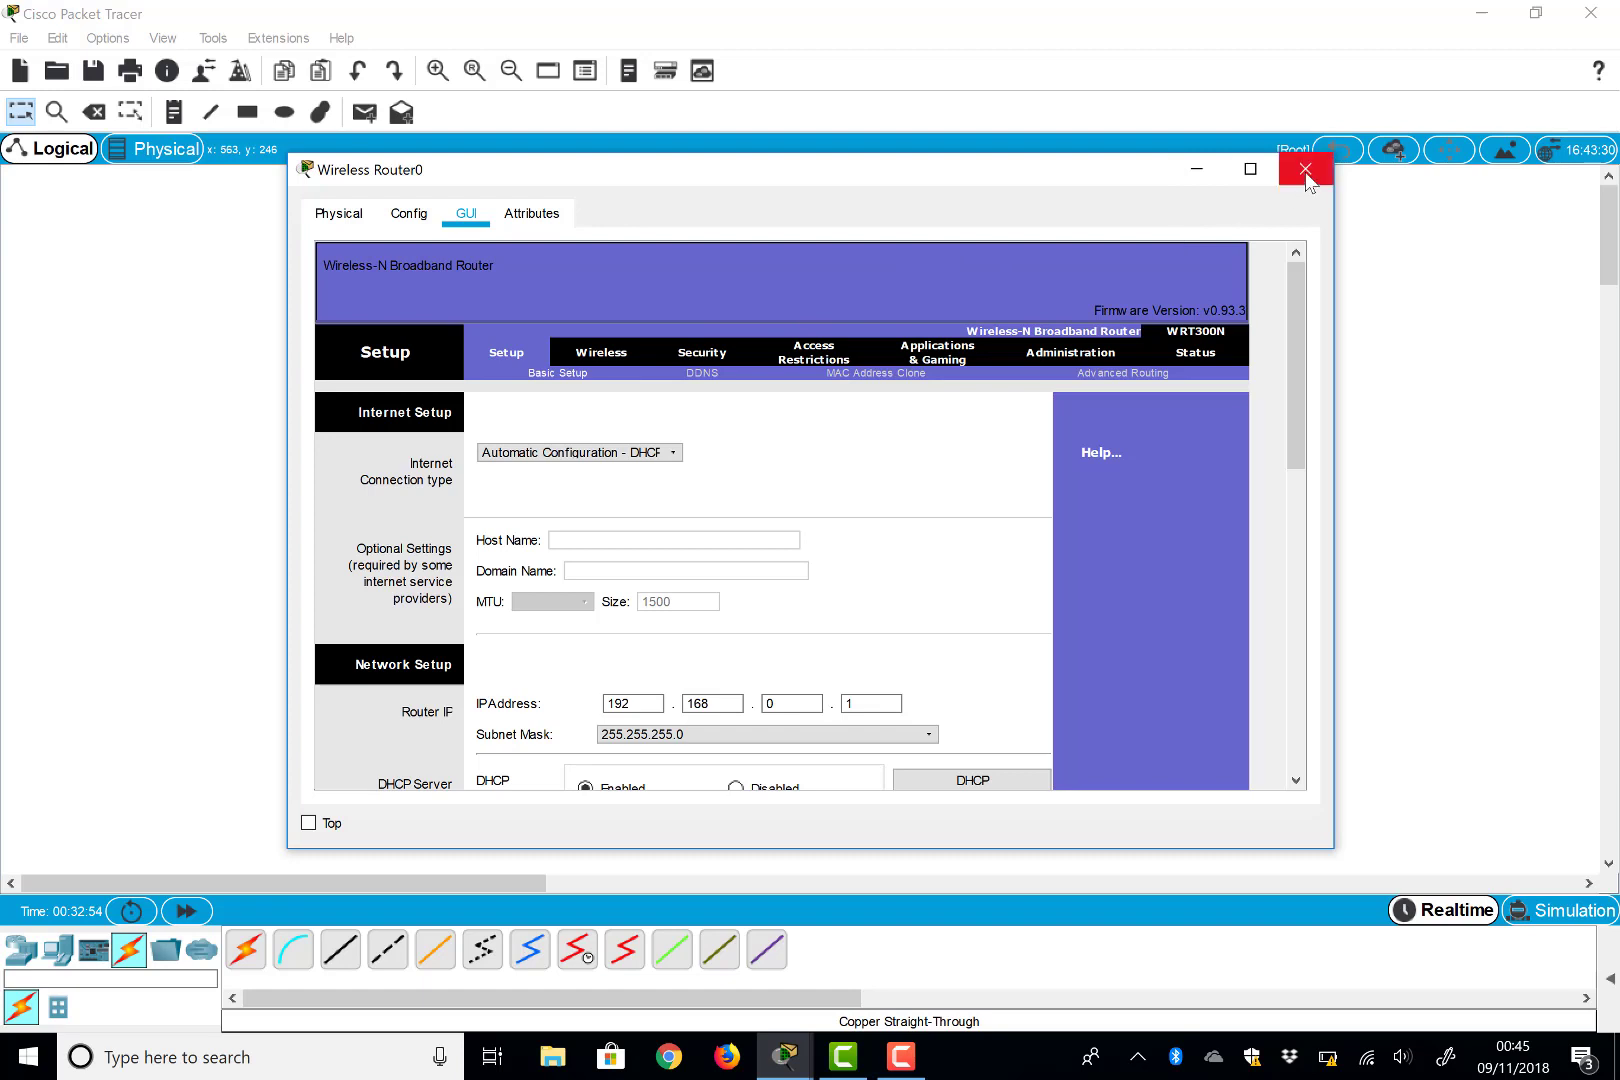
left_click(1305, 170)
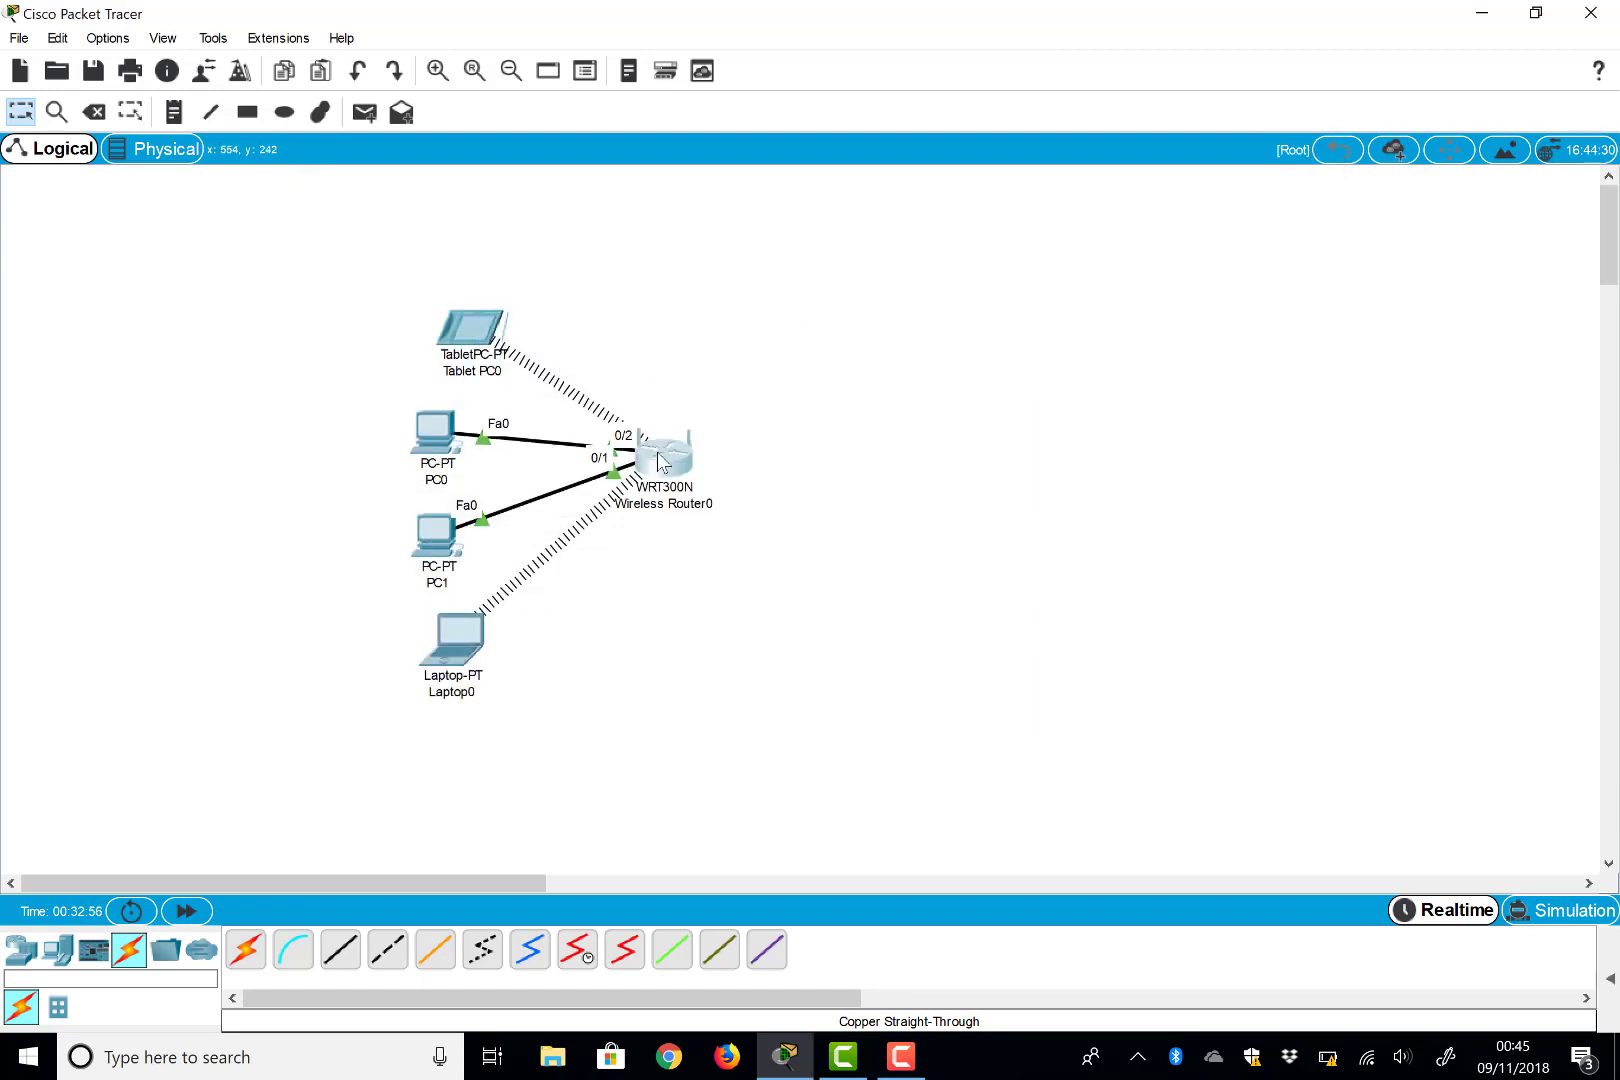
mouse_move(657, 452)
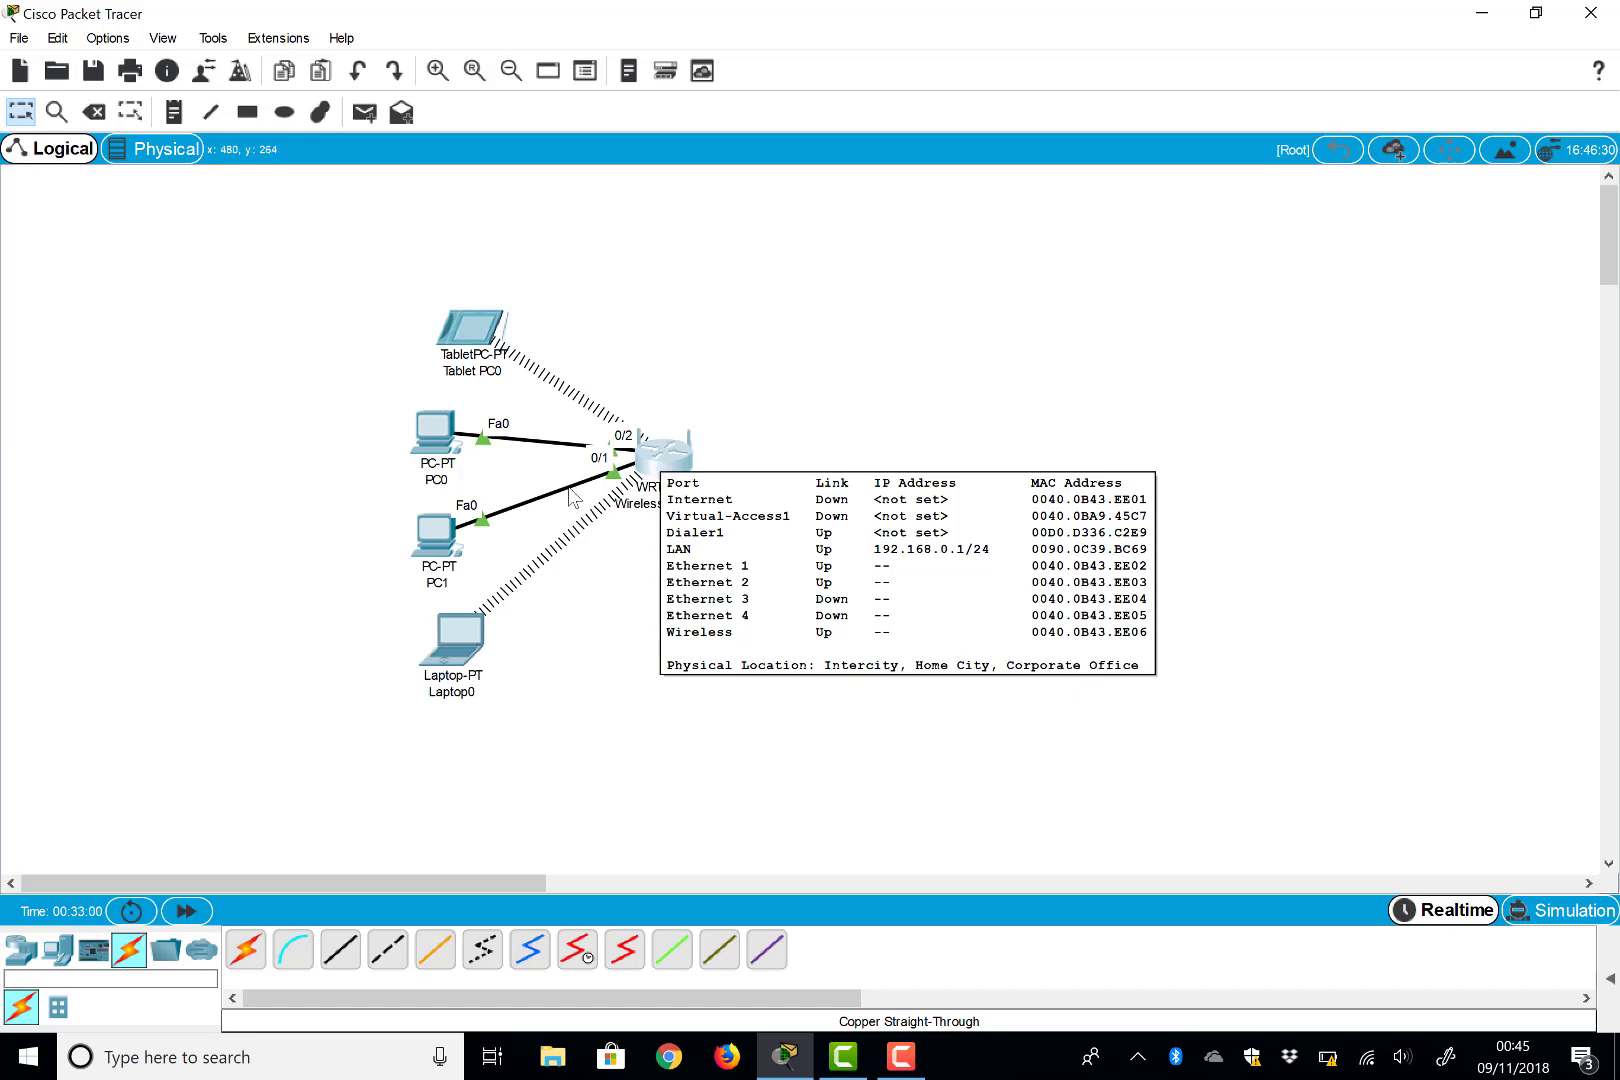
left_click(439, 640)
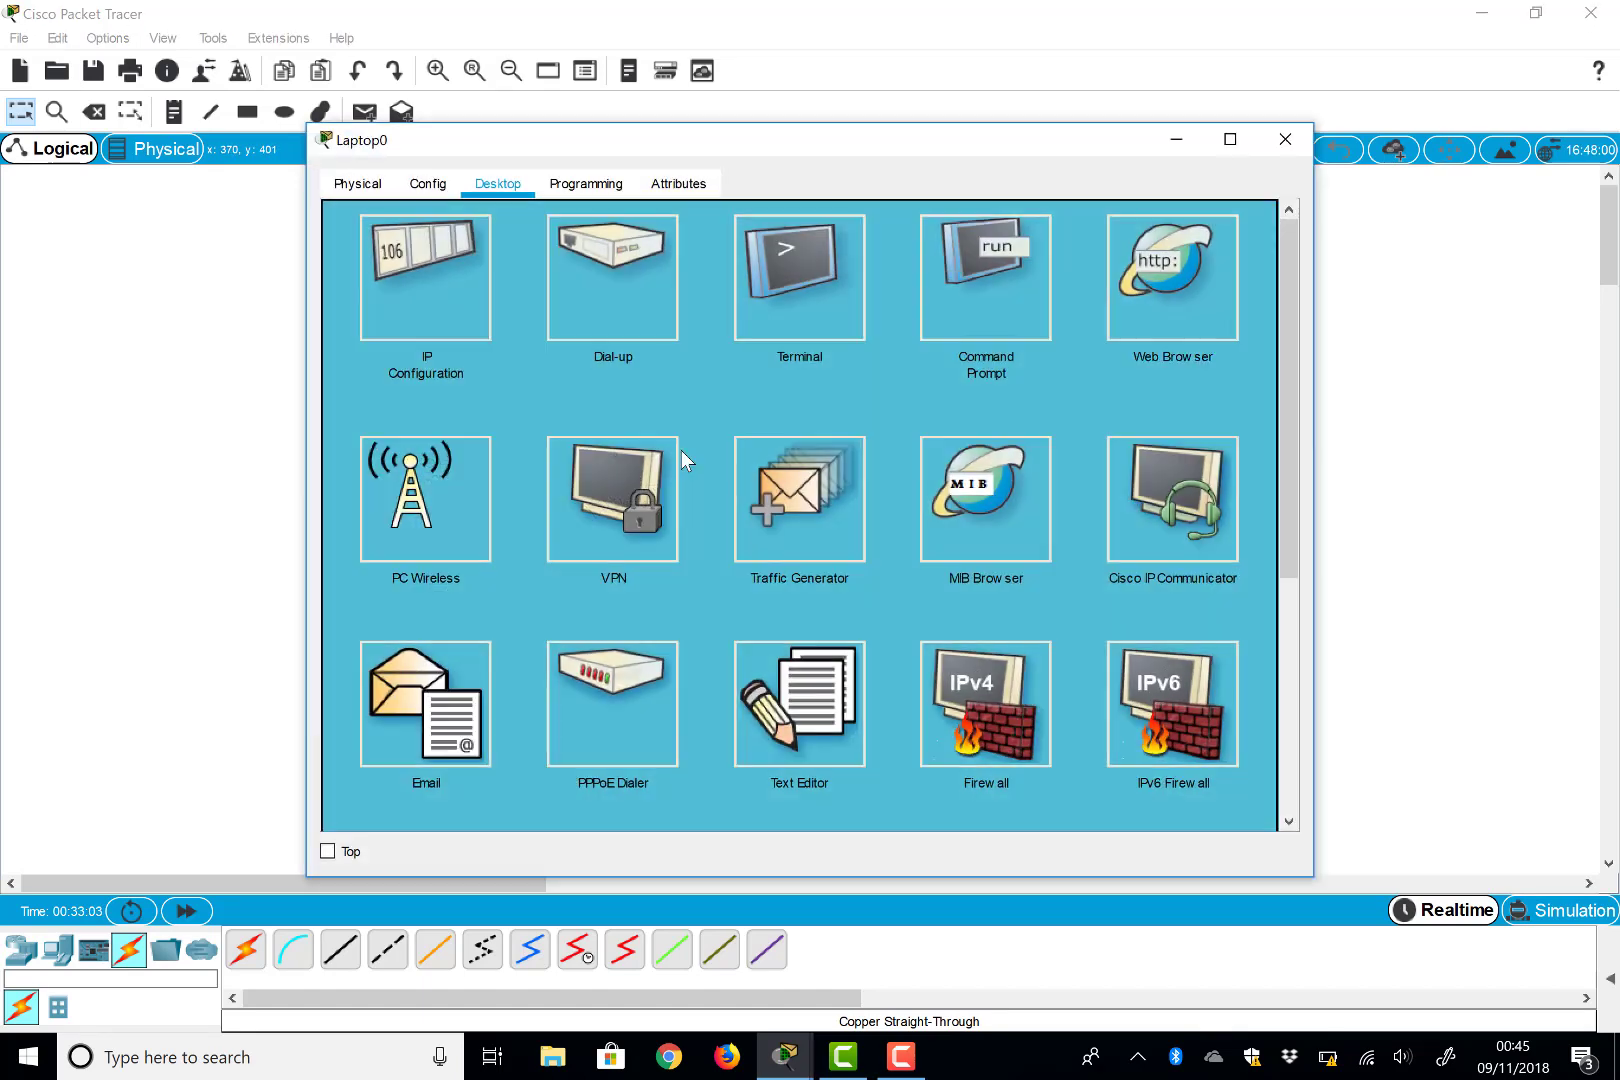
left_click(1172, 275)
left_click(510, 253)
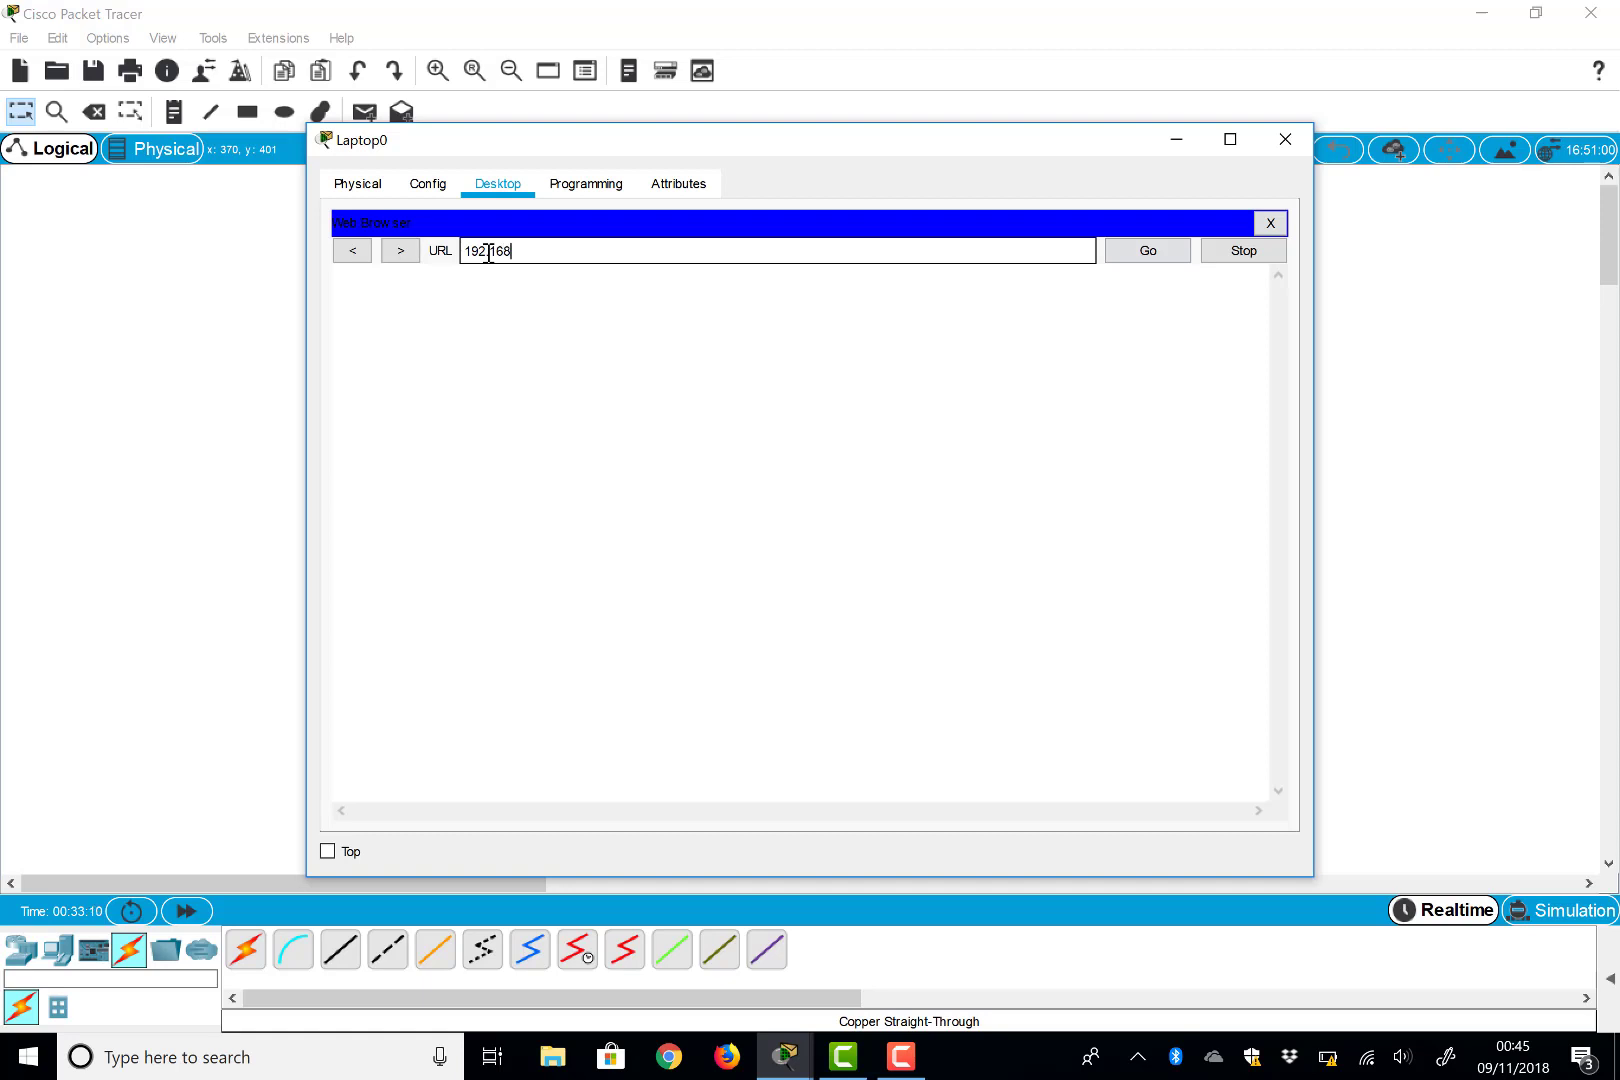
type("192.168.0.1")
key("Return")
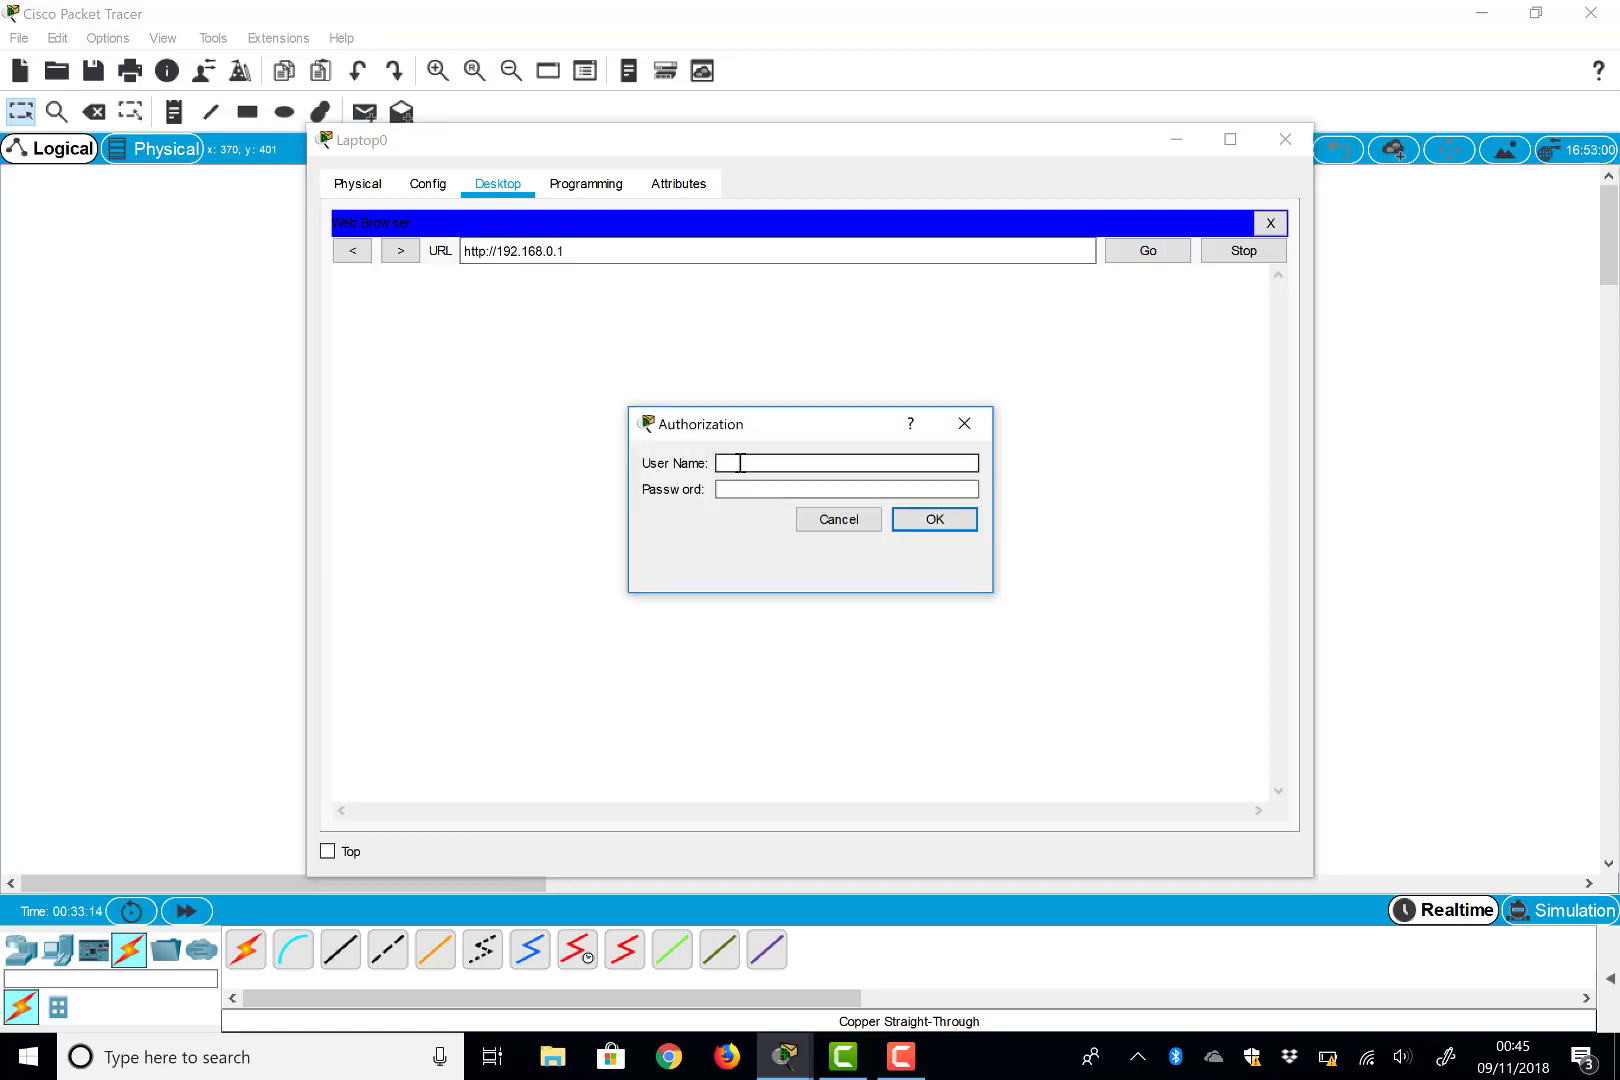
Log in to the router's page as admin with the router password, then close Laptop0
type("admin")
key("Tab")
type("admin")
key("Return")
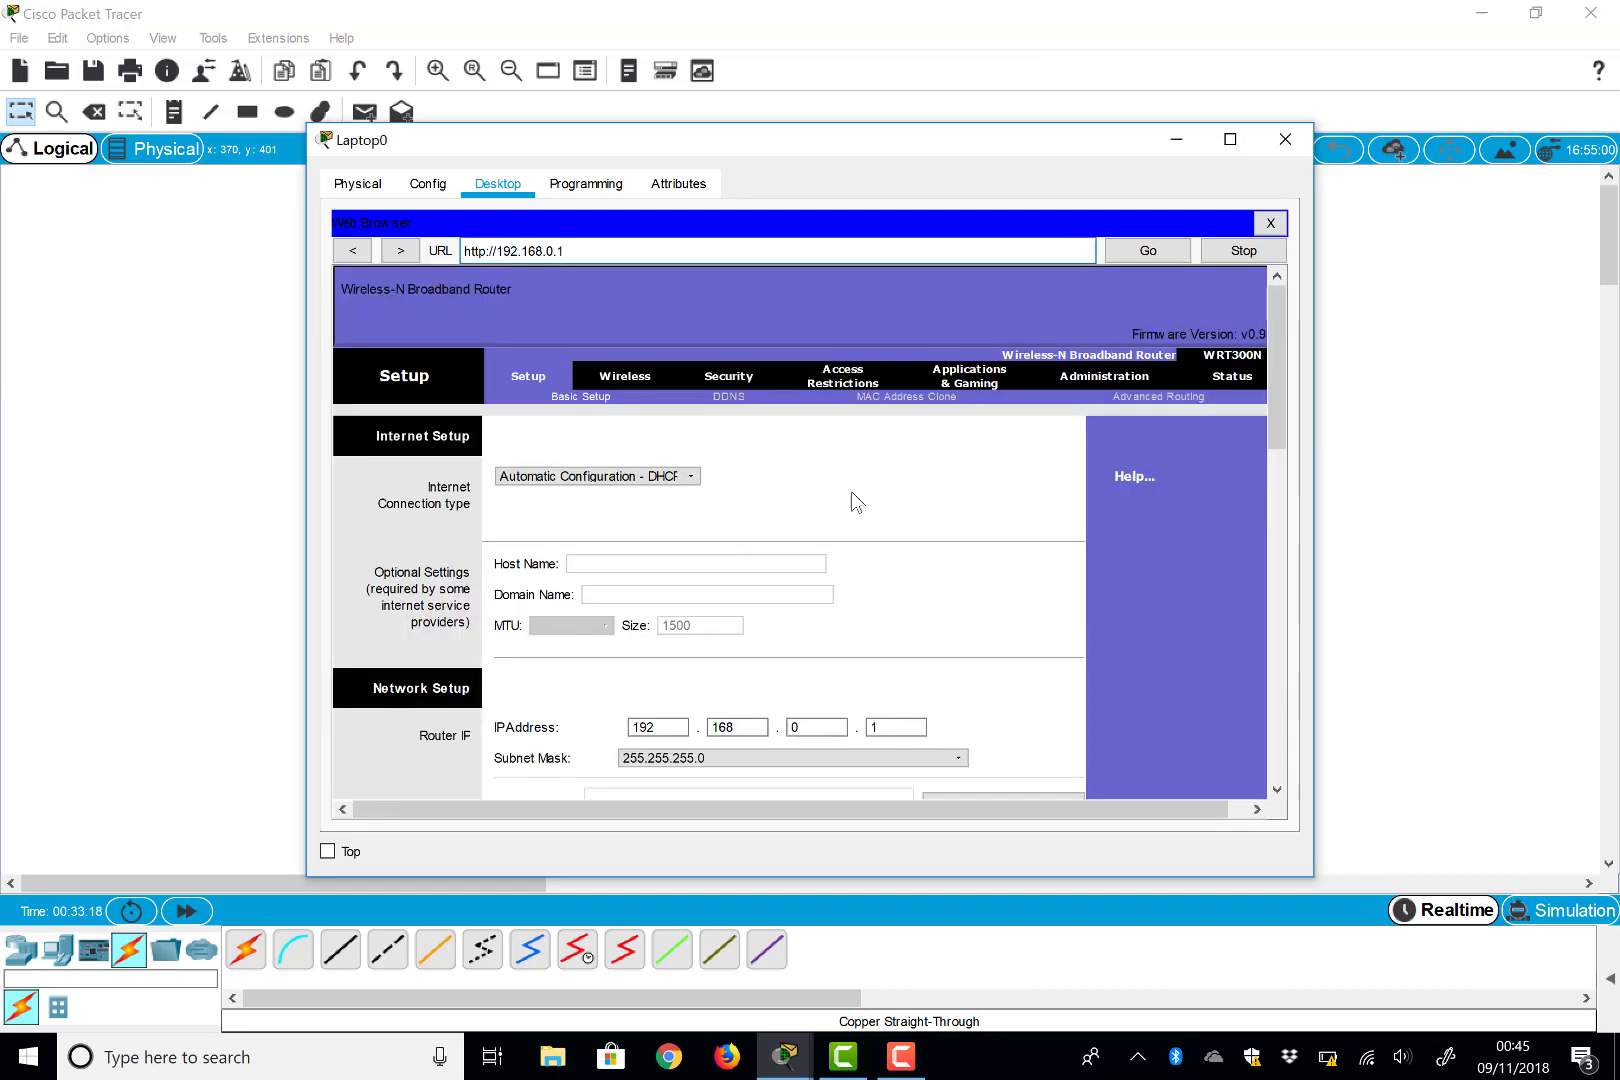
left_click(1283, 140)
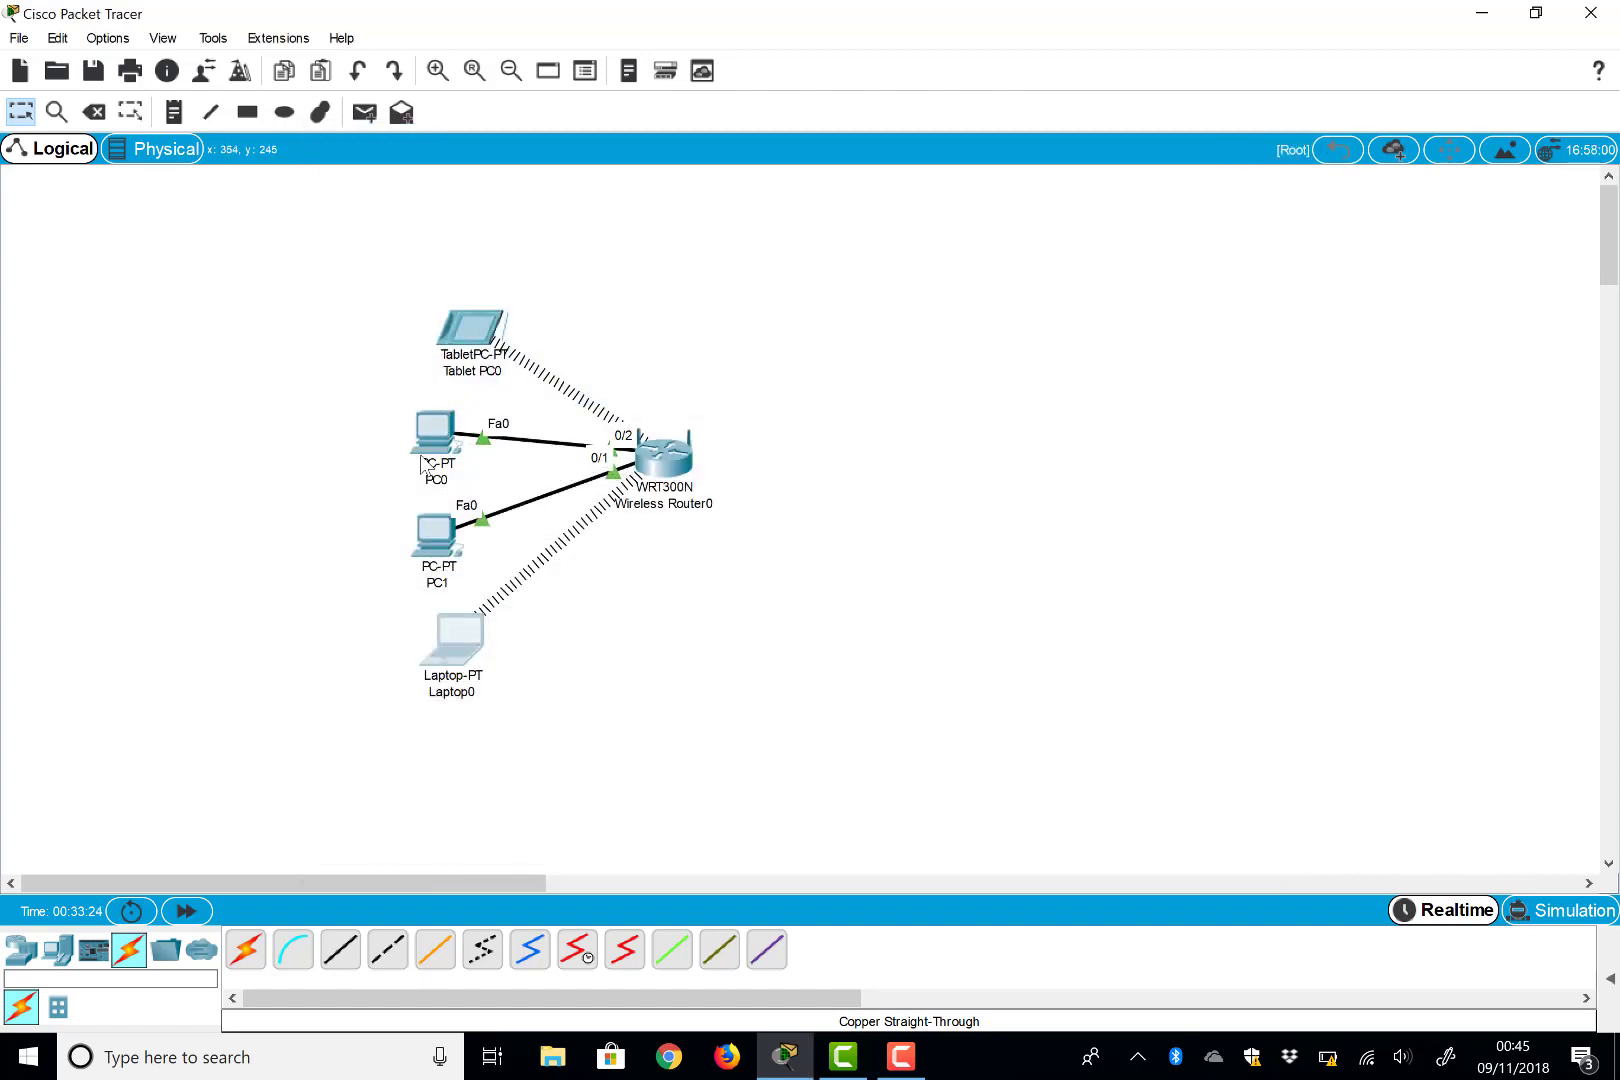
Run ipconfig in PC1's Command Prompt, showing its address 192.168.0.102
mouse_move(441, 443)
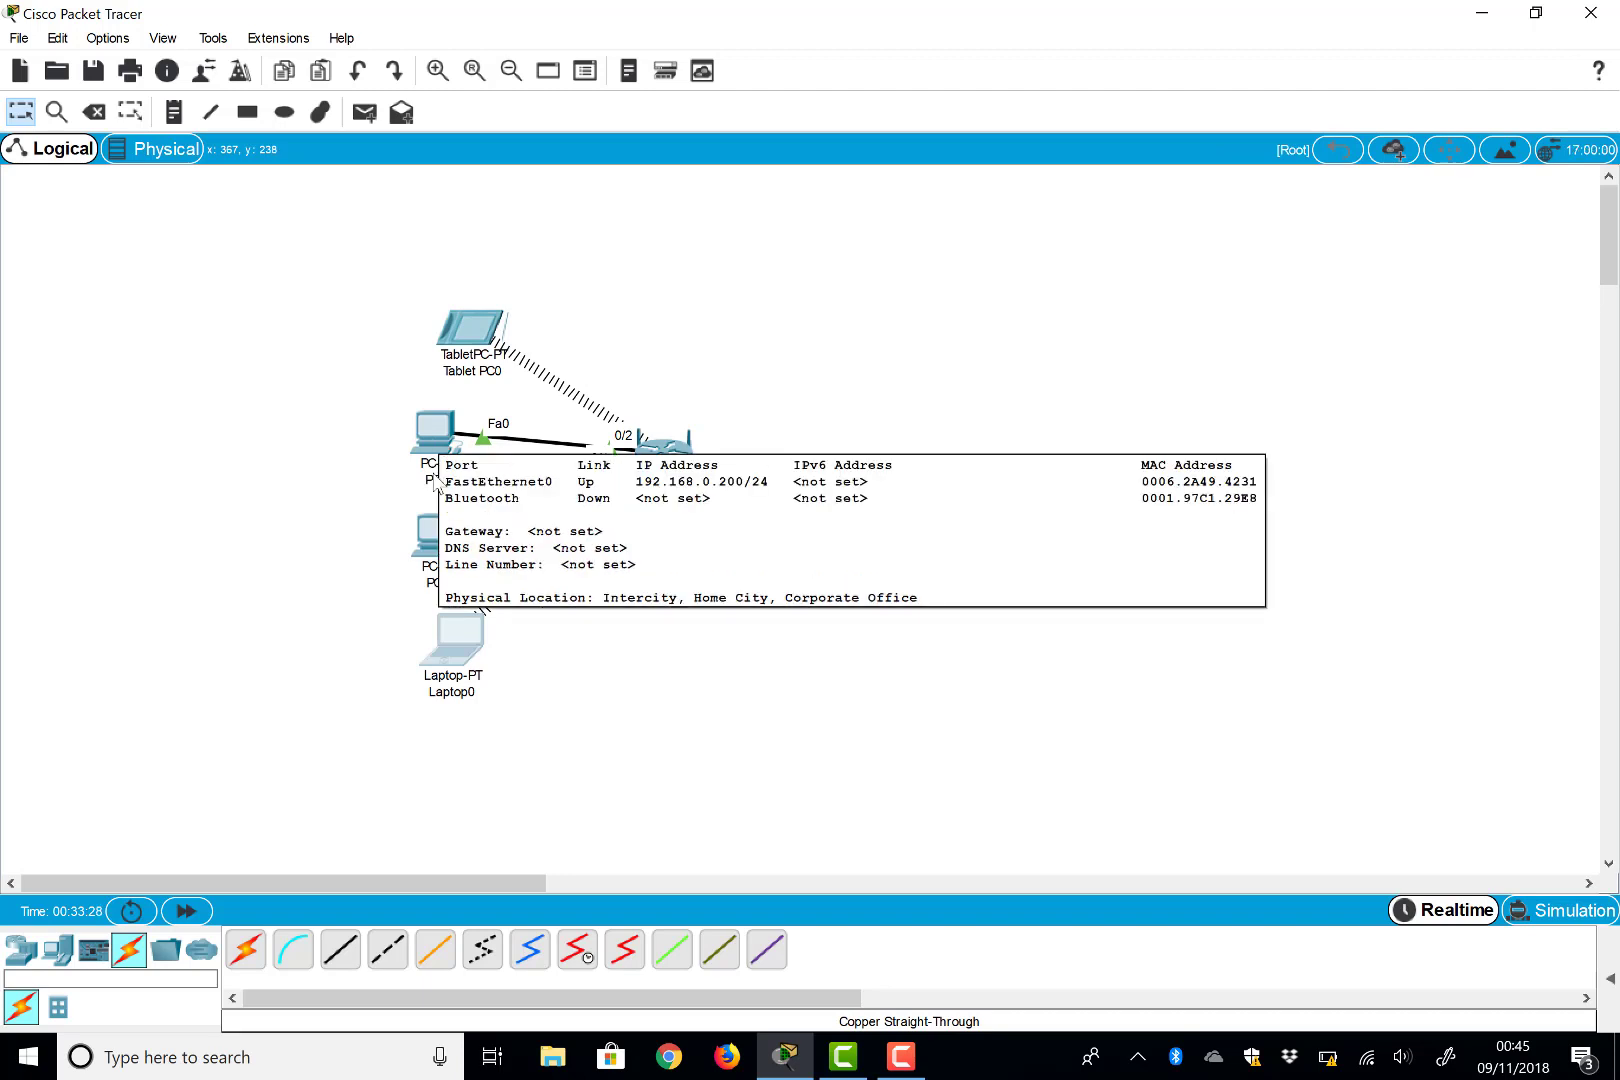
left_click(430, 548)
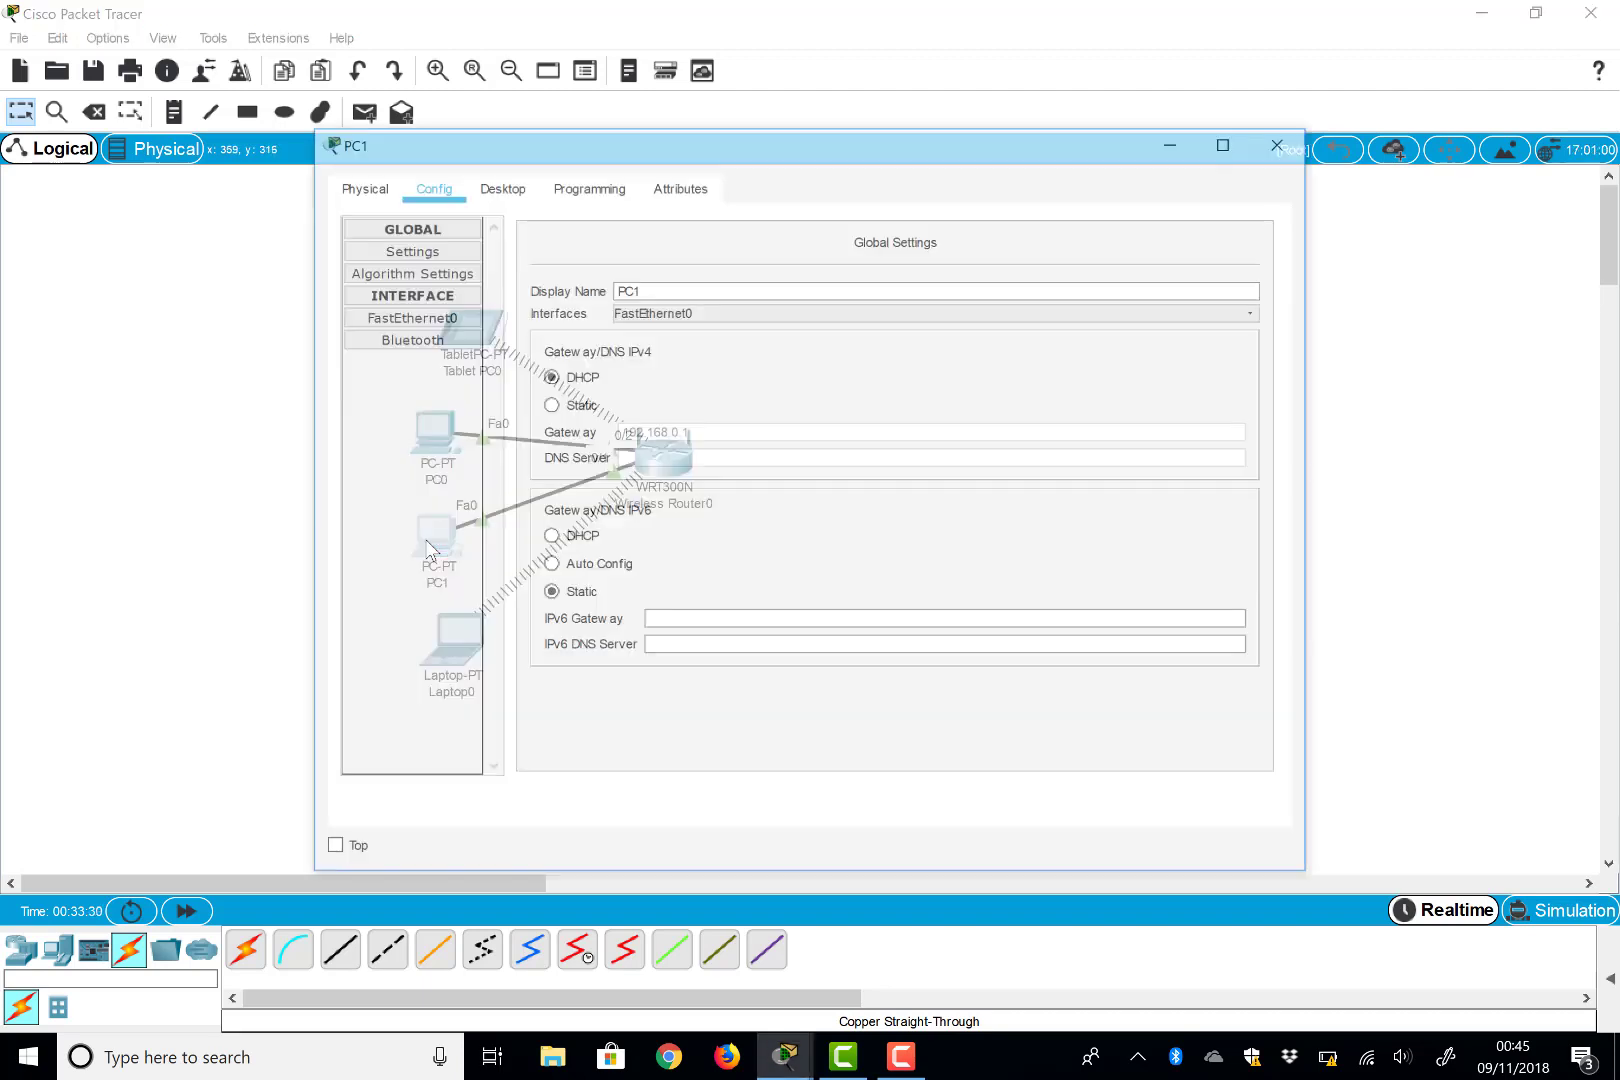
left_click(498, 185)
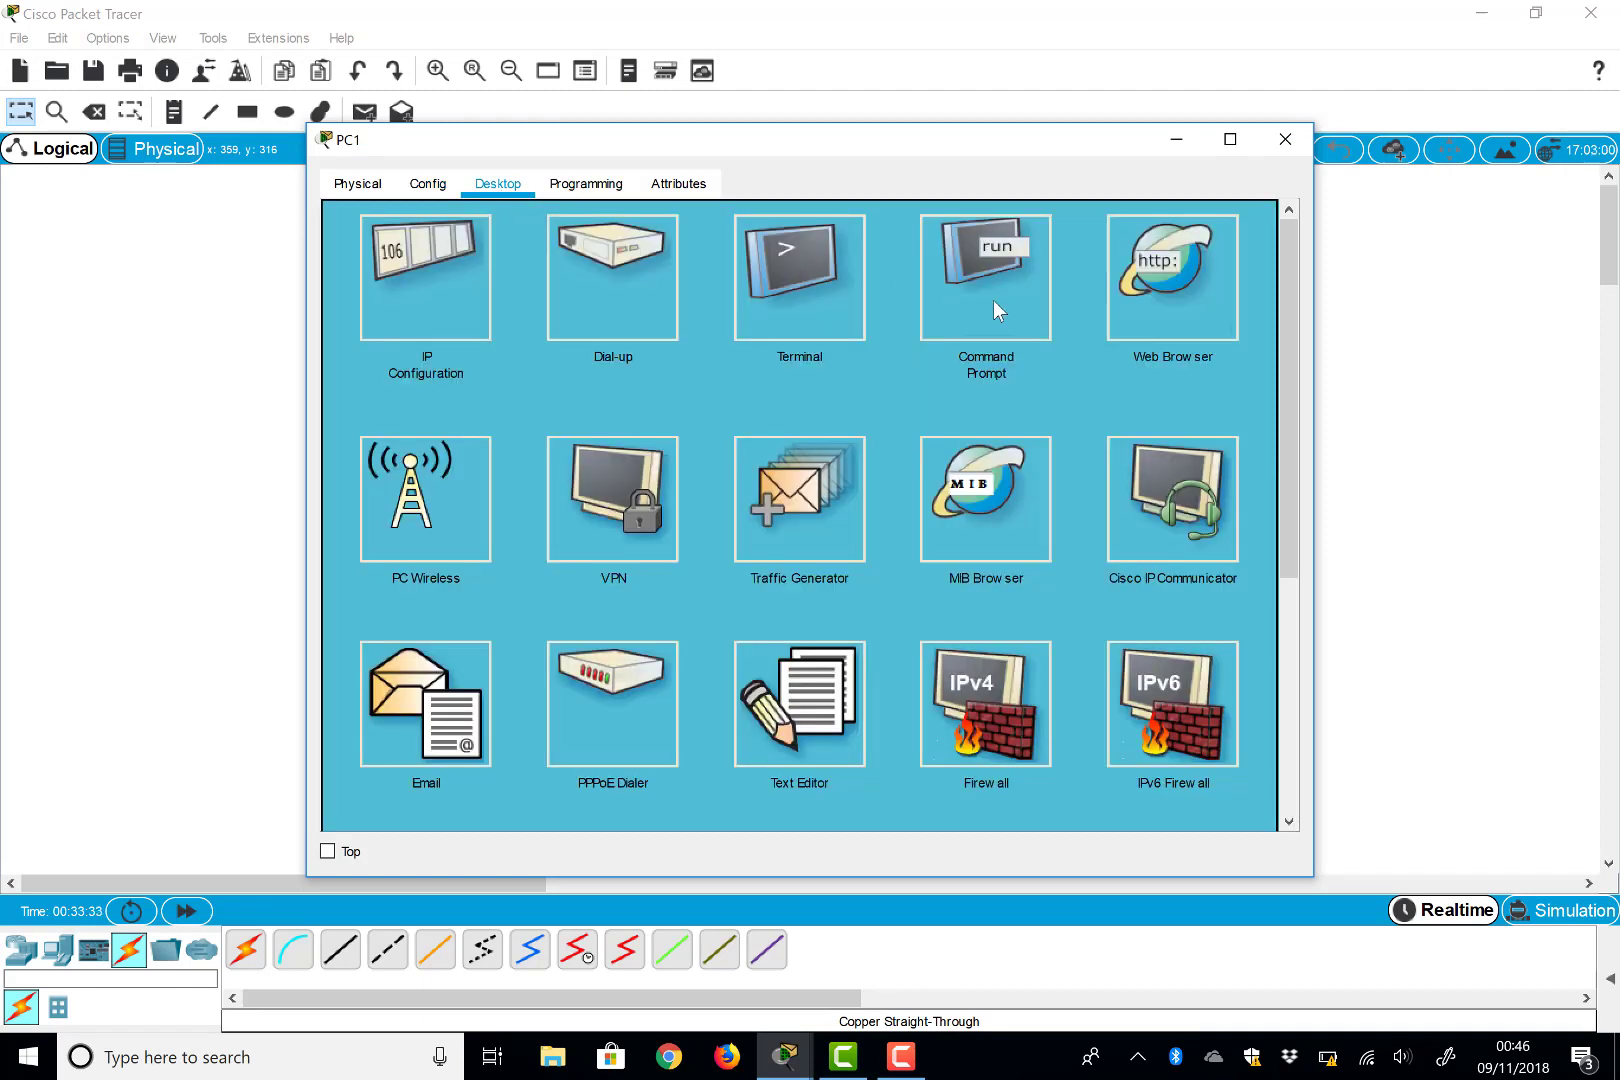
left_click(994, 302)
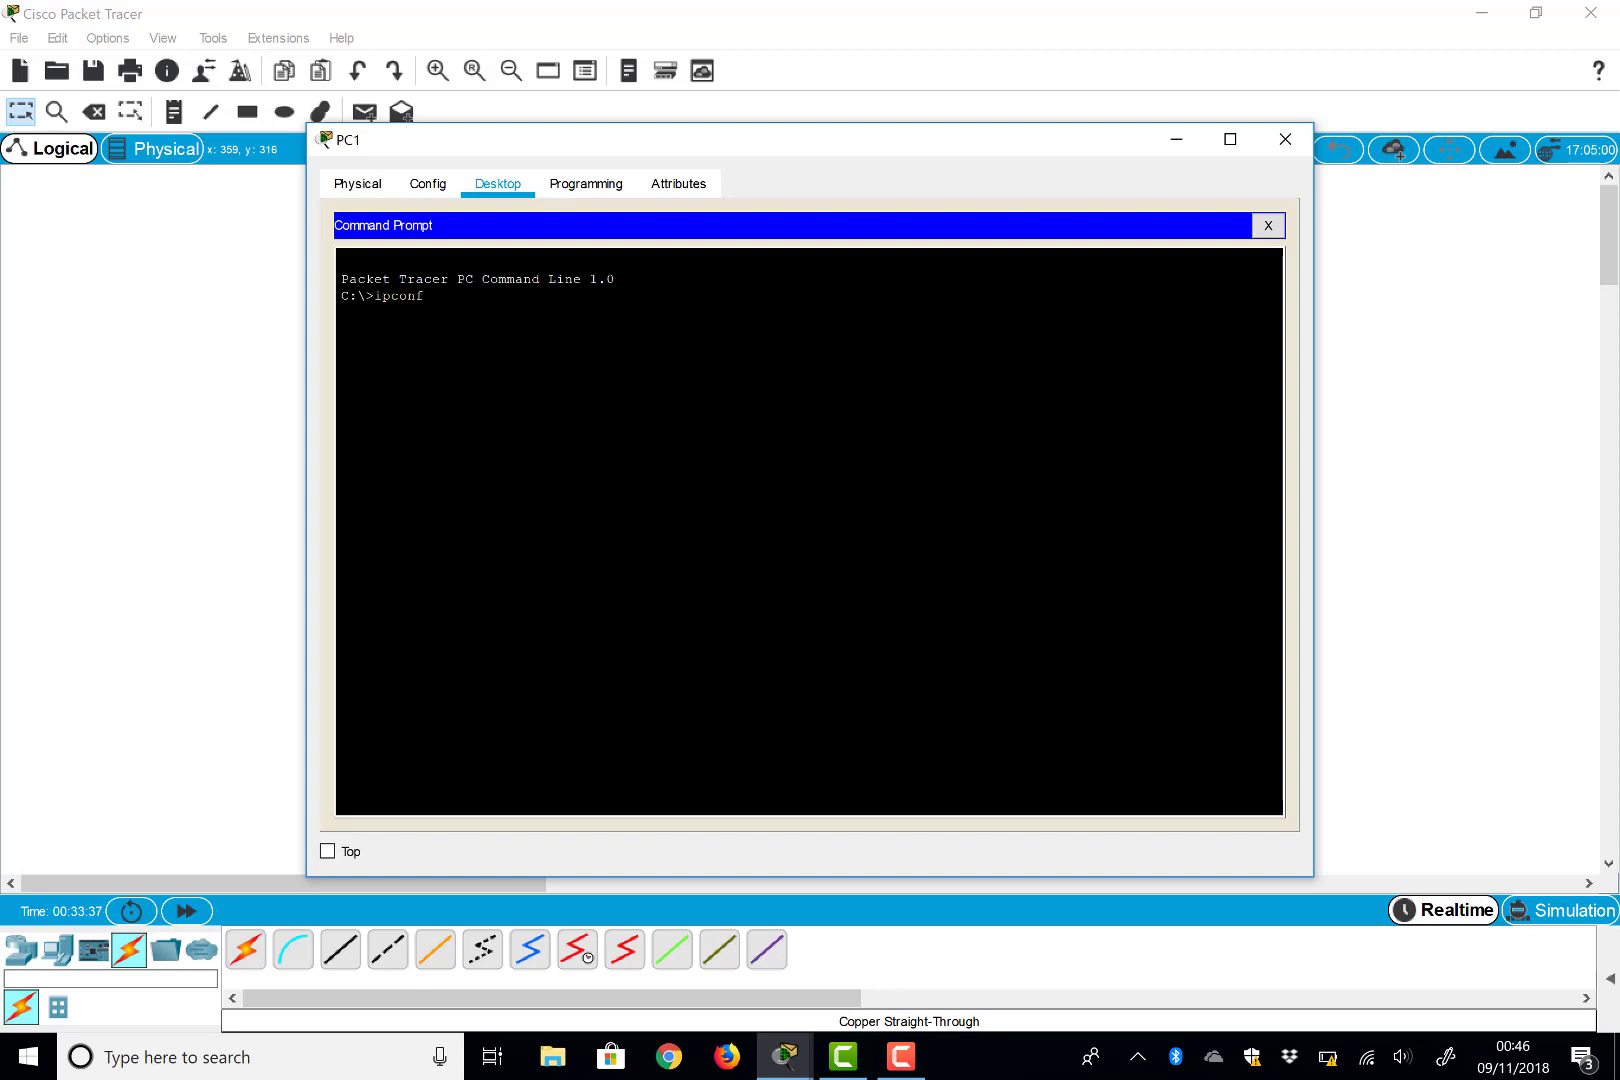
type("ipconfig")
key("Return")
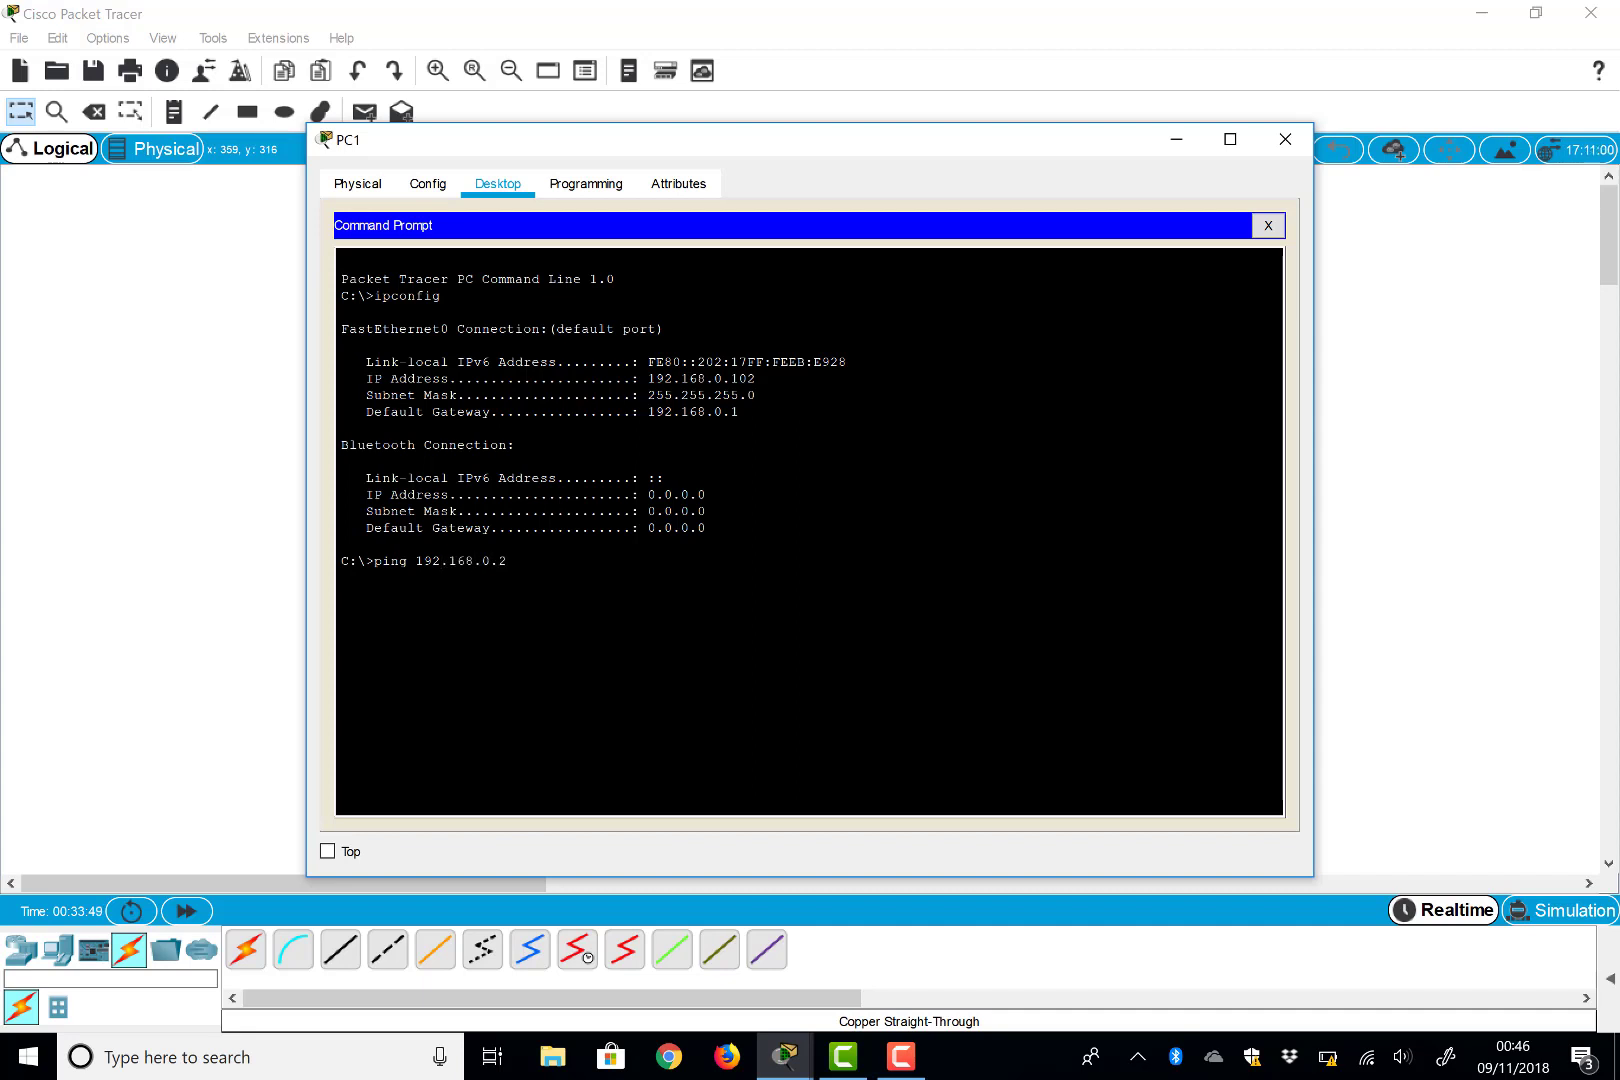
Ping 192.168.0.200 from PC1, getting four replies with 0% loss
type("00")
key("Return")
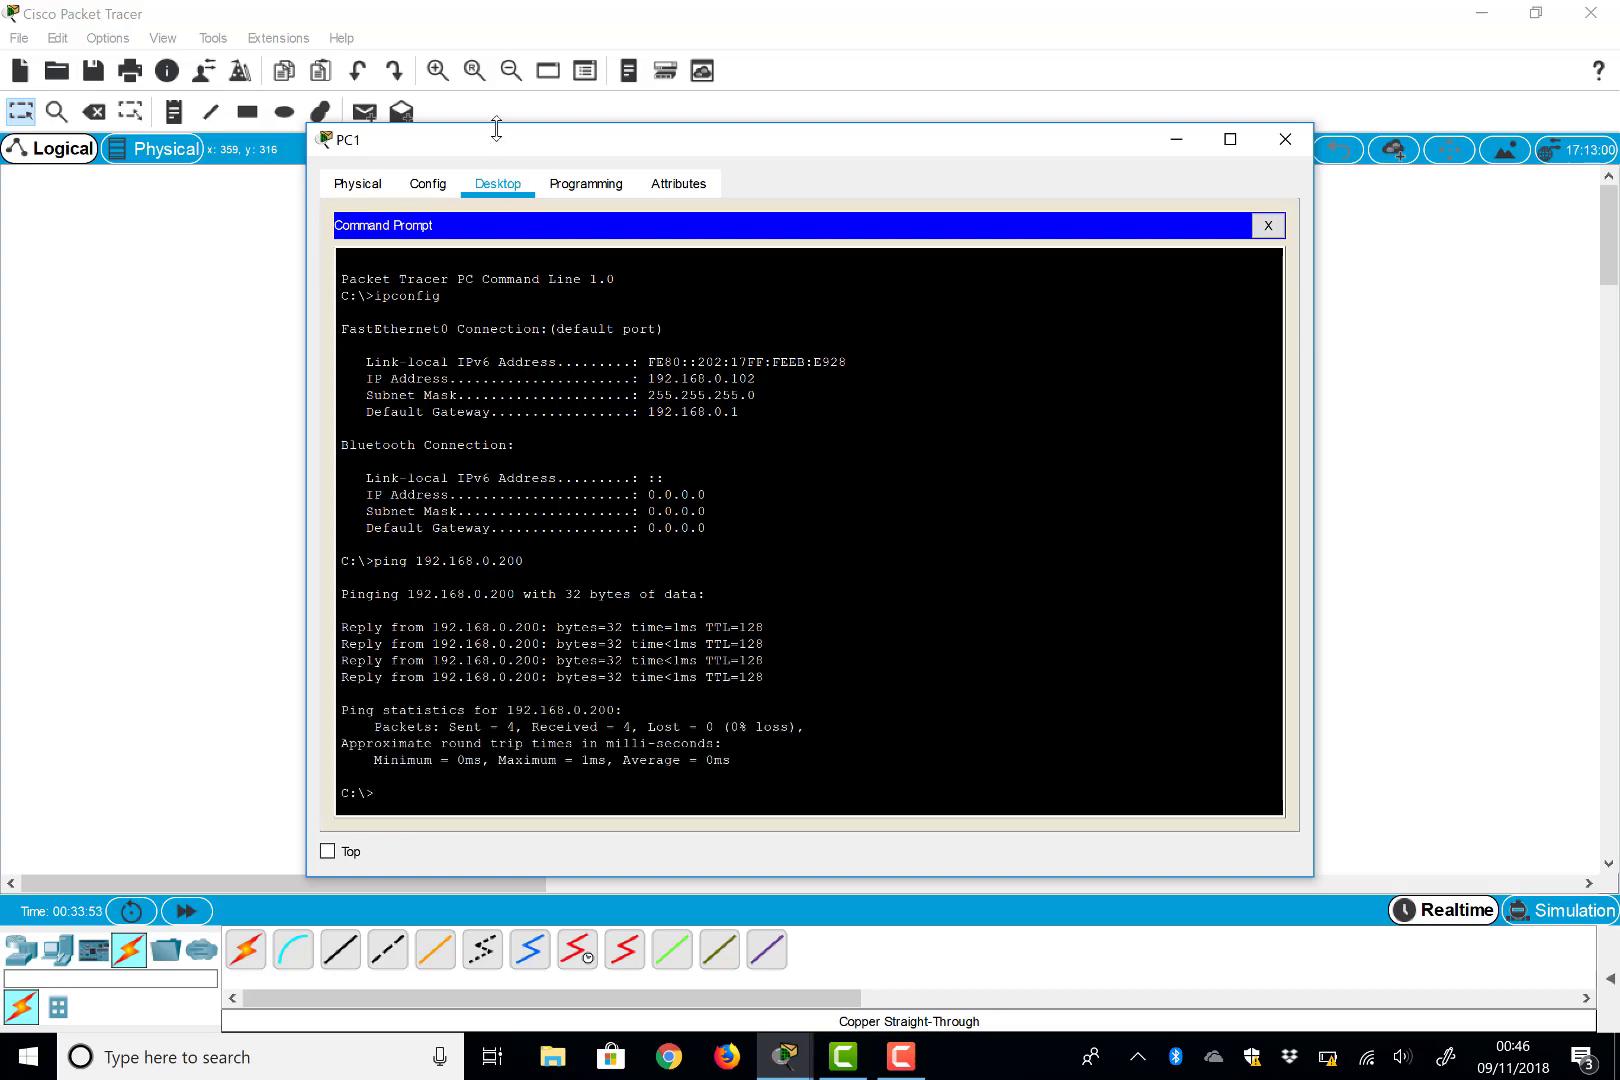
left_click_drag(727, 147, 955, 163)
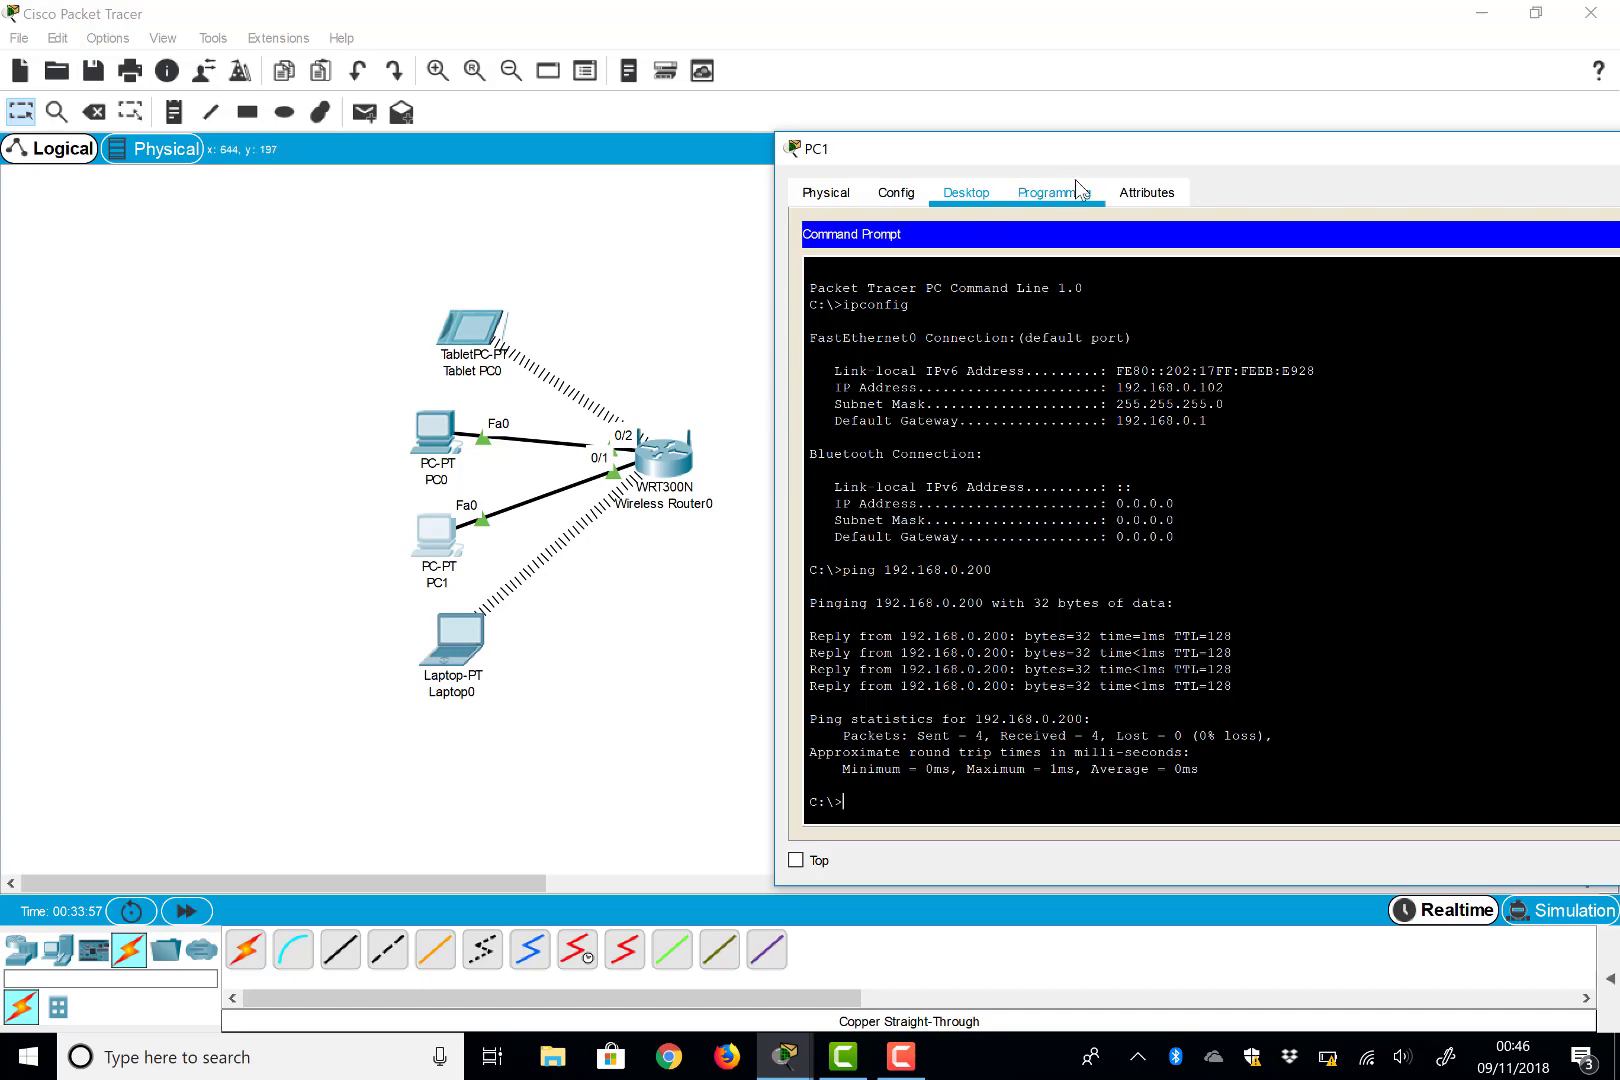
left_click_drag(1127, 155, 860, 180)
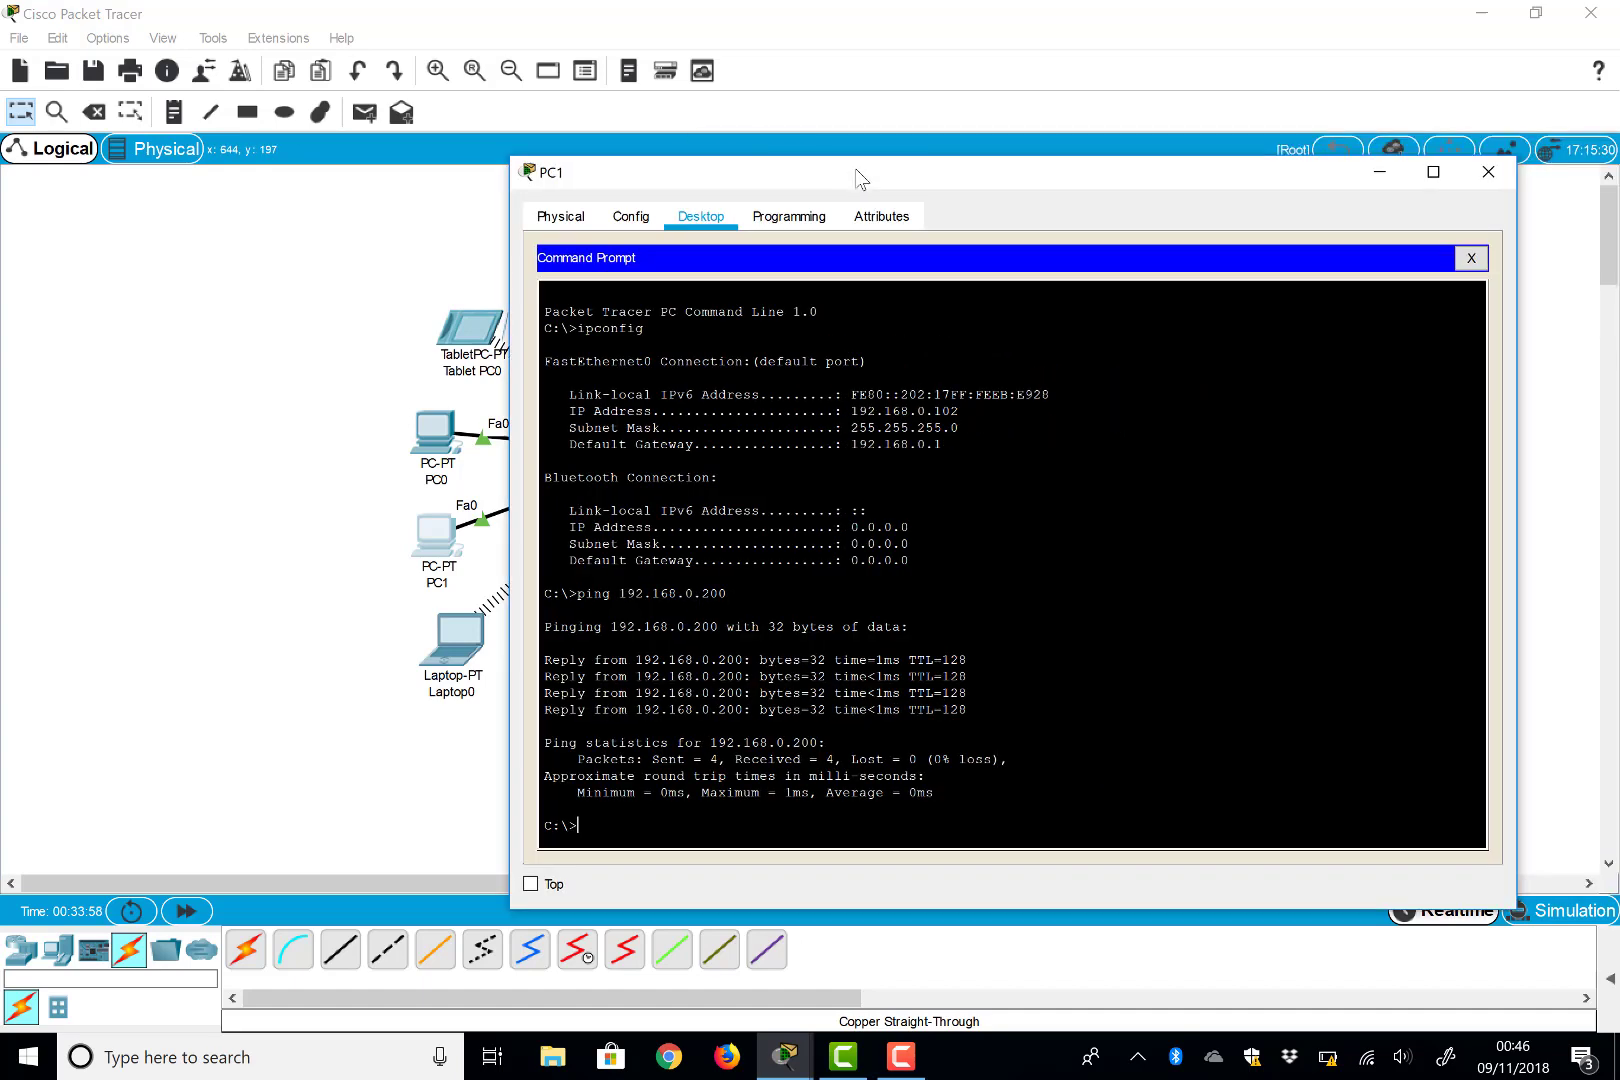
Close PC1's window and switch the network to Simulation mode with an empty event list
left_click(1488, 172)
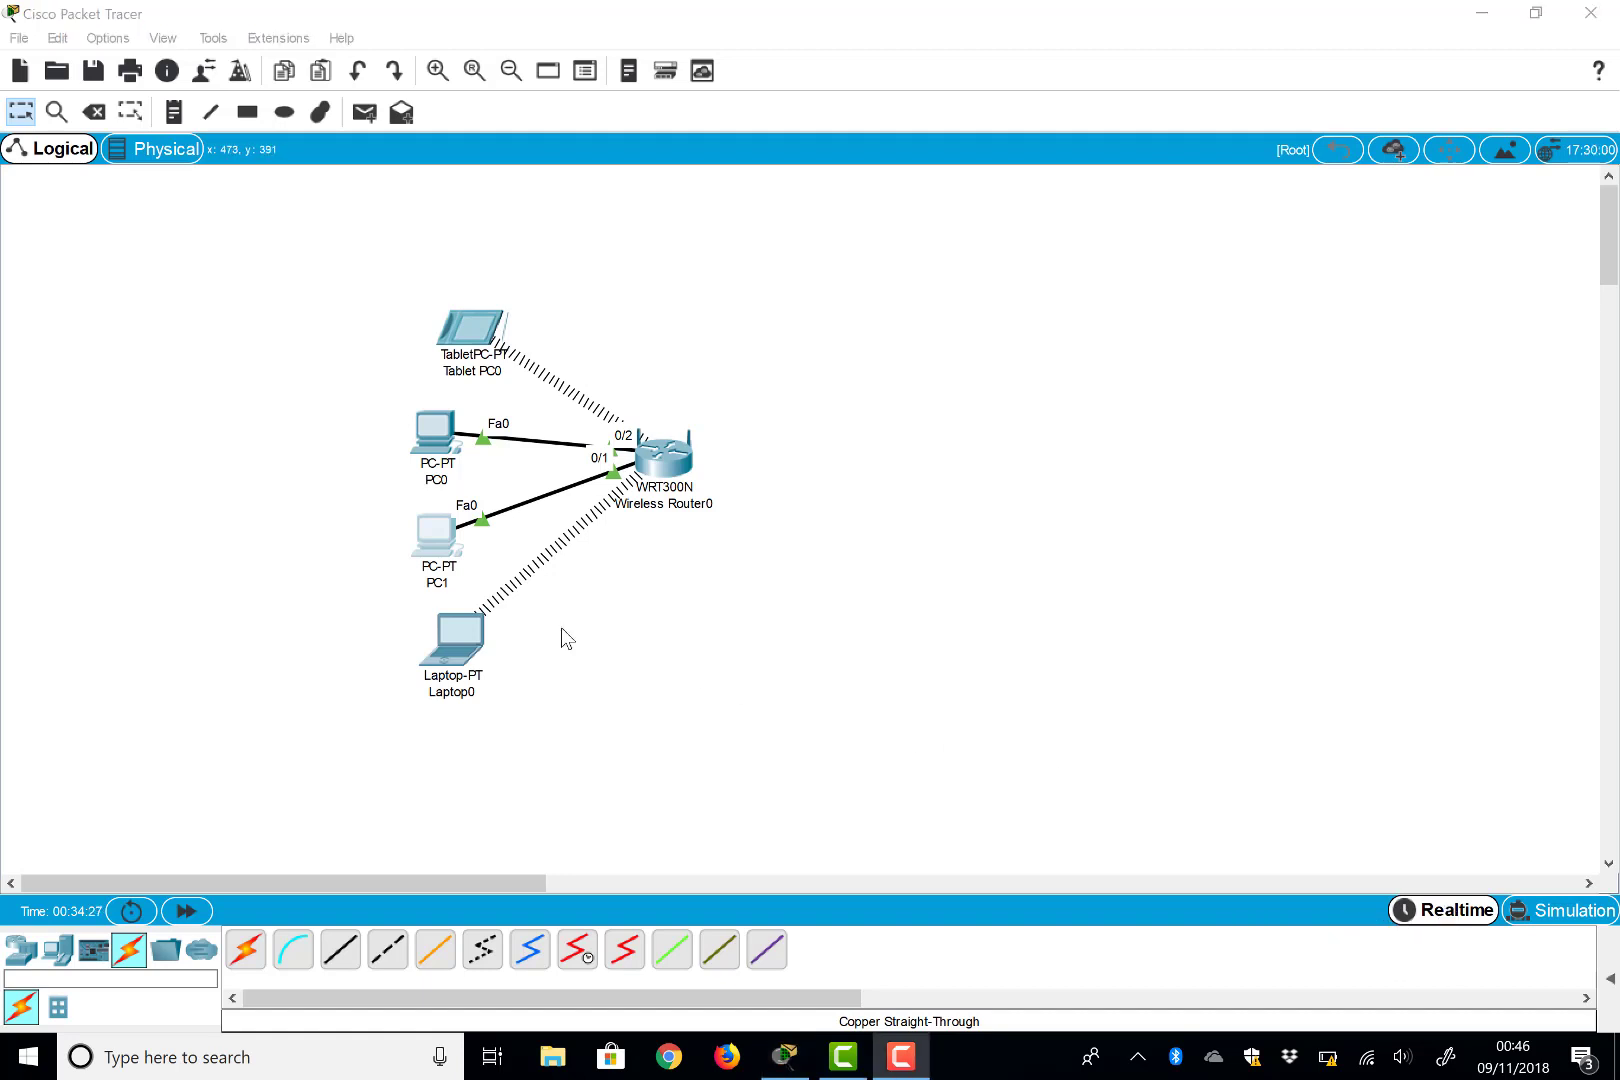
left_click(1541, 912)
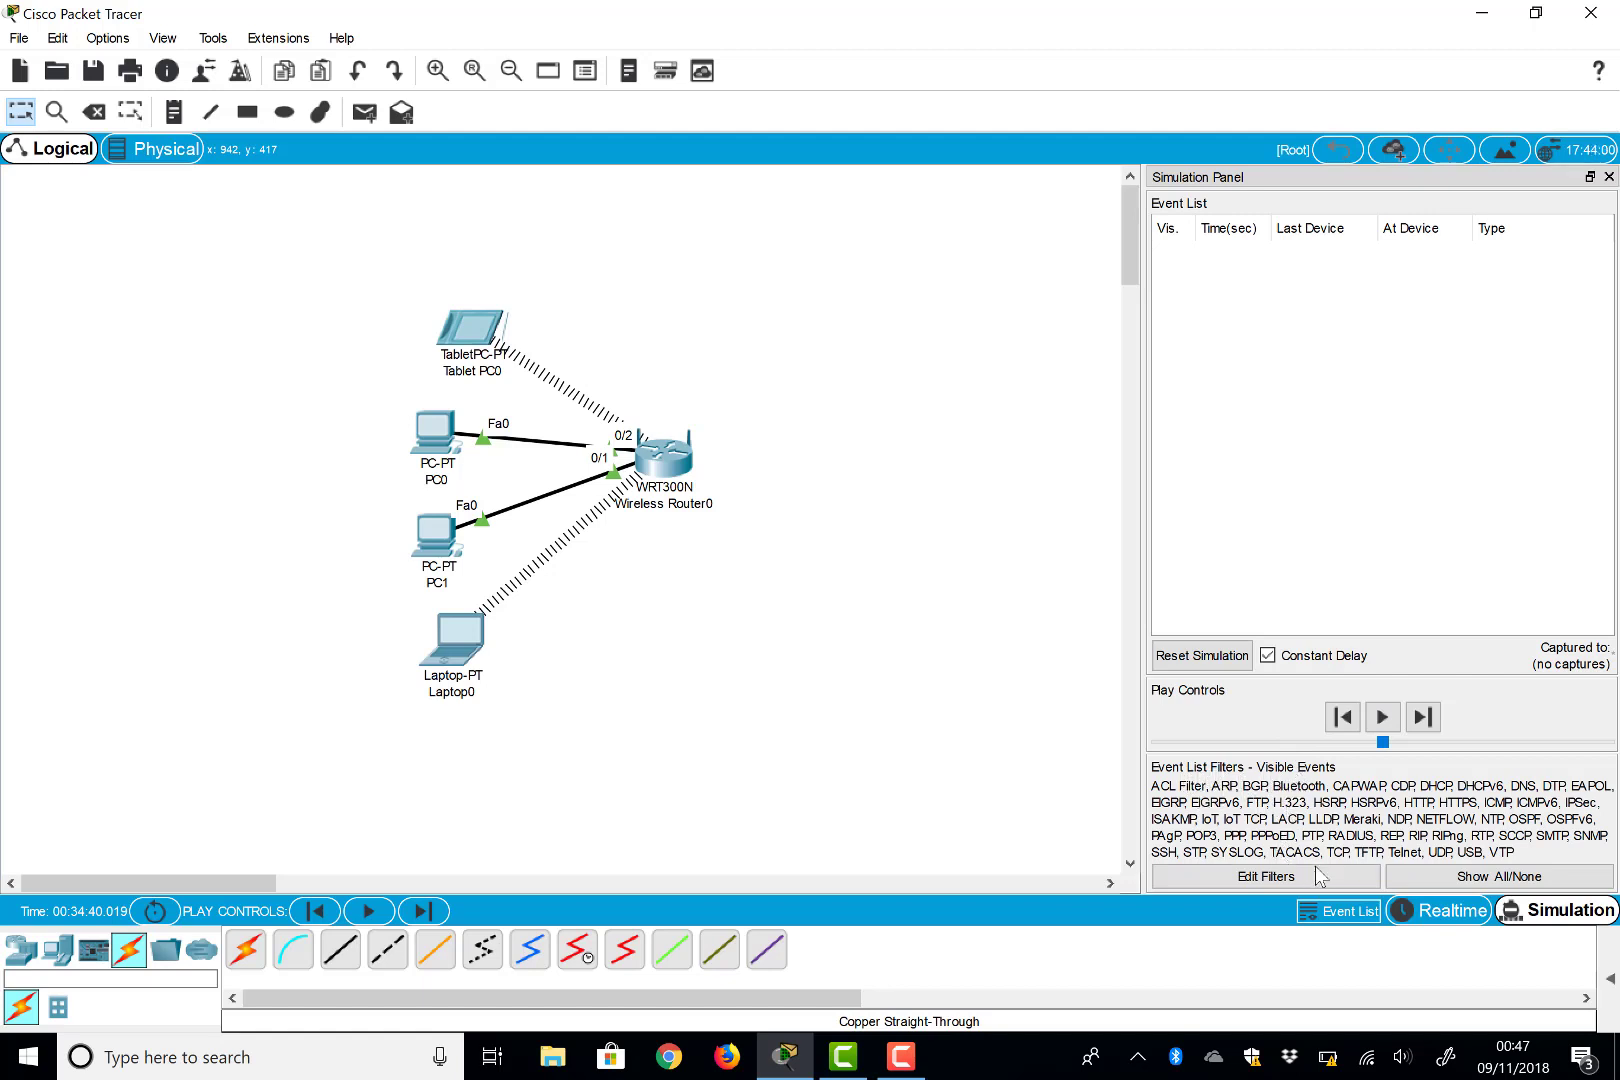
Clear all event filters and leave only ICMP visible in the simulation event list
left_click(1463, 878)
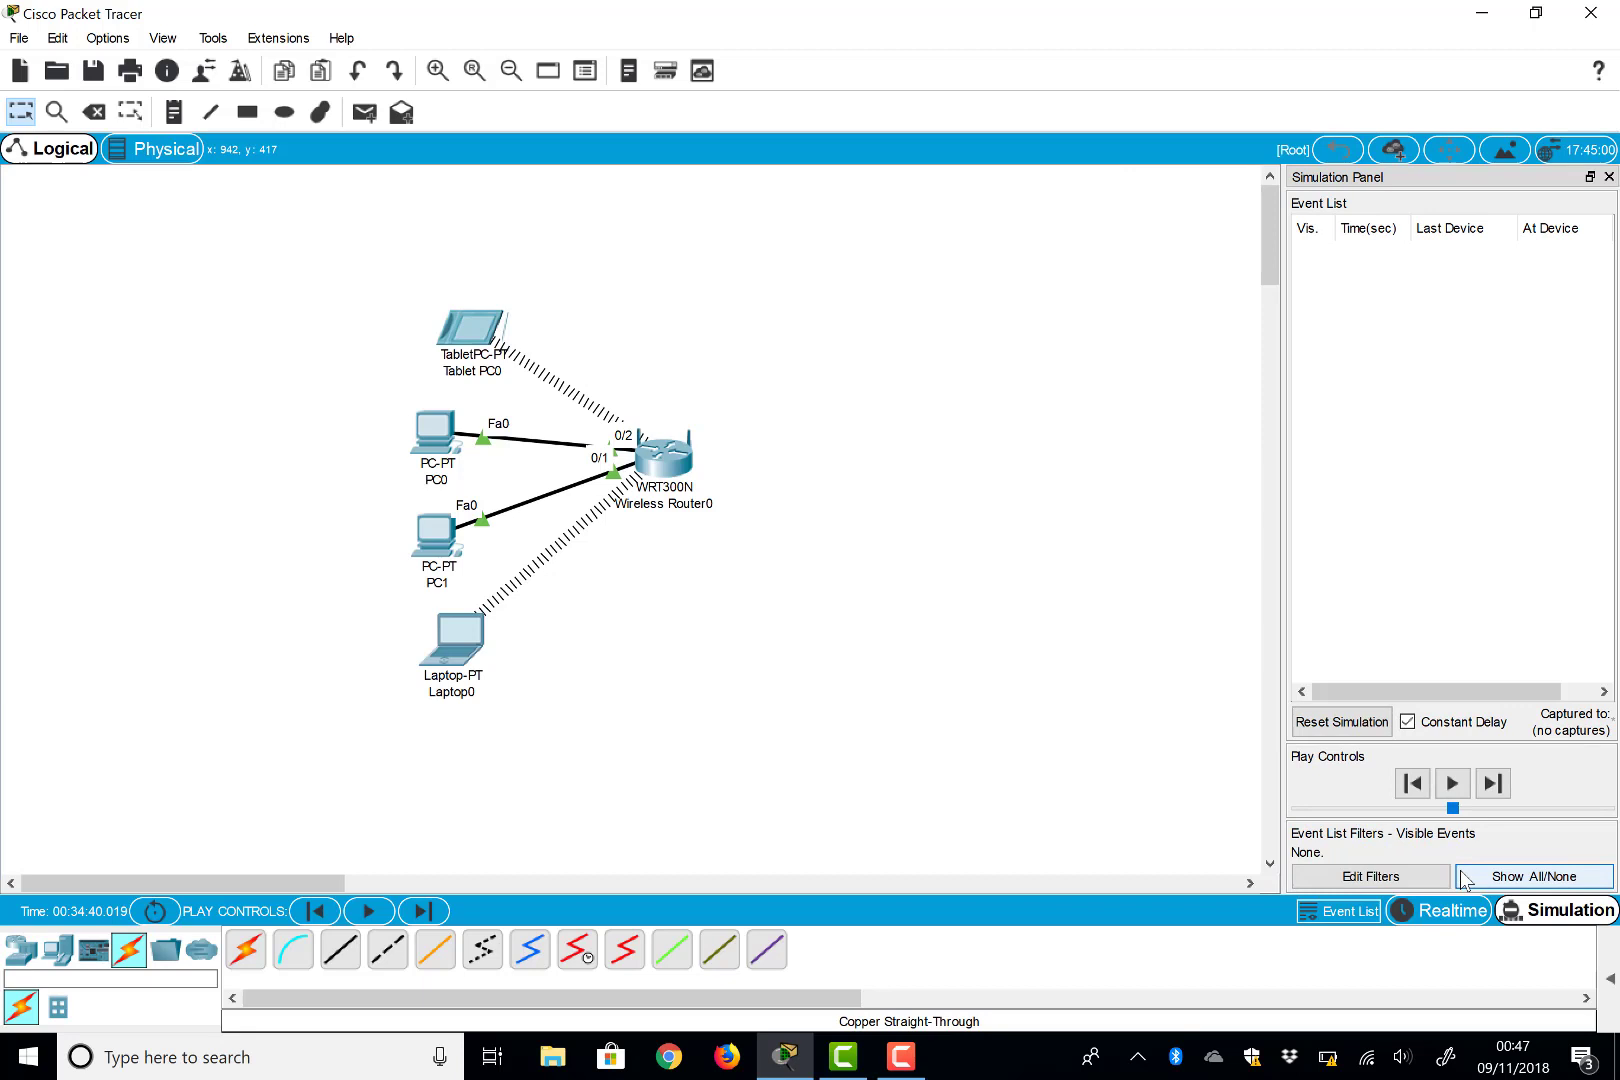
left_click(1366, 877)
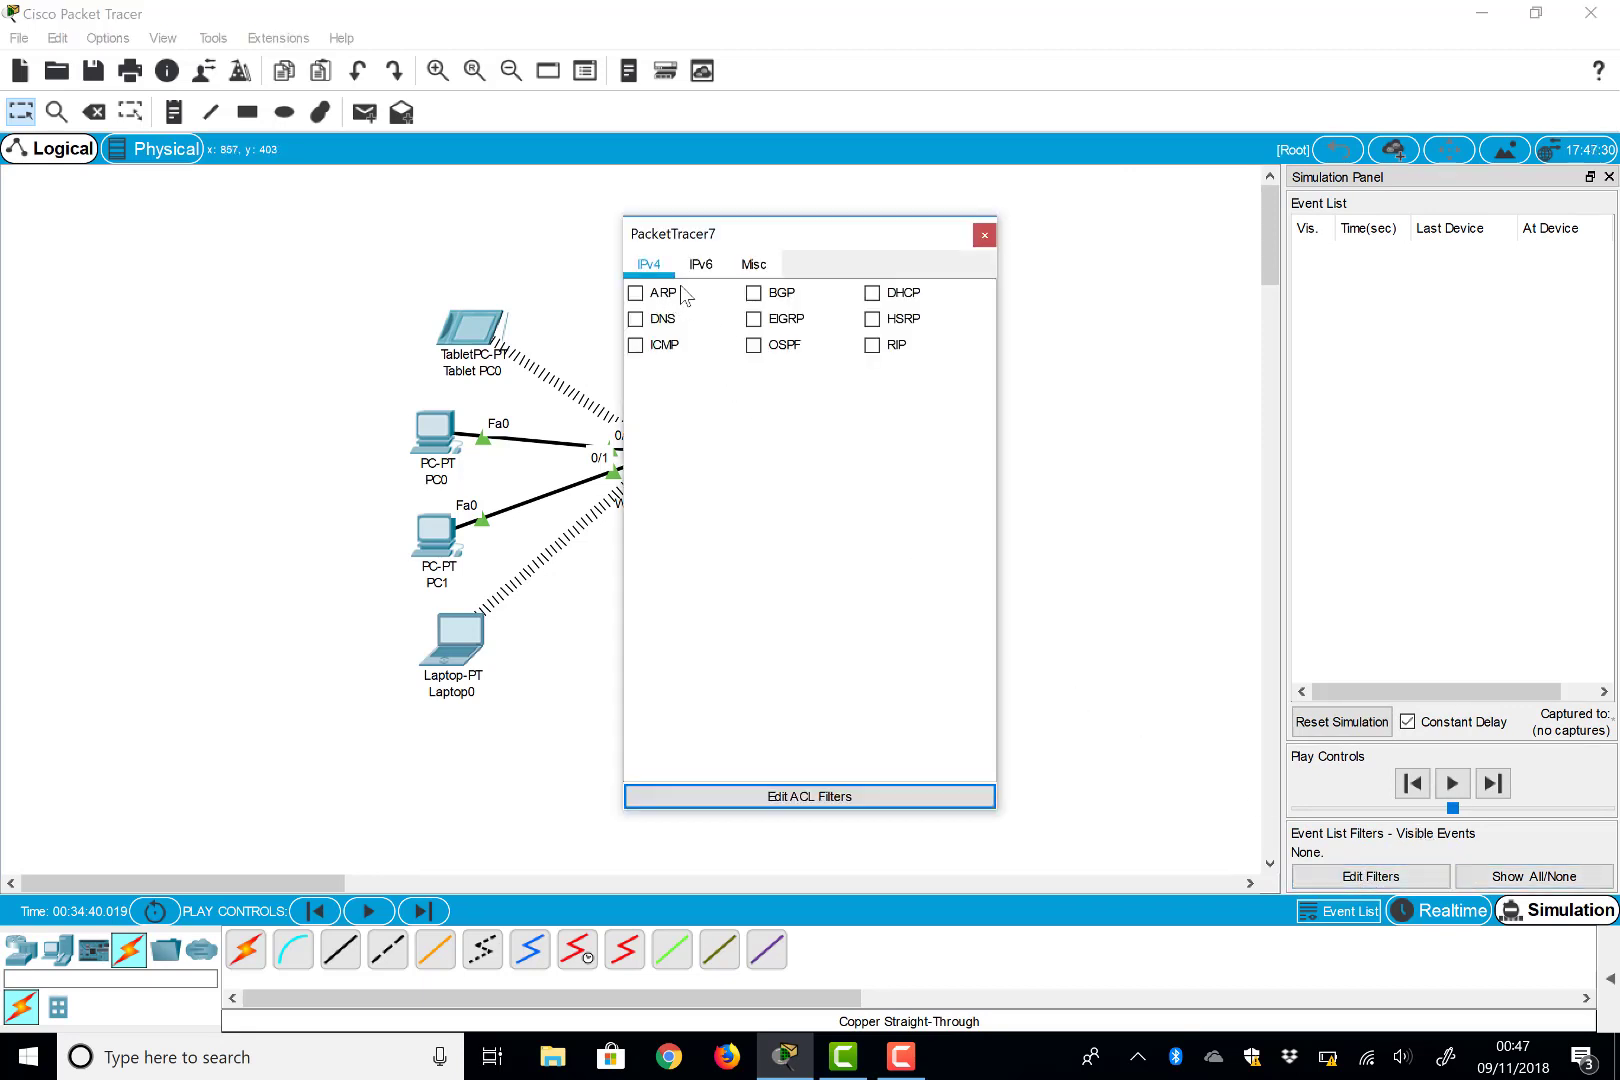
left_click(748, 272)
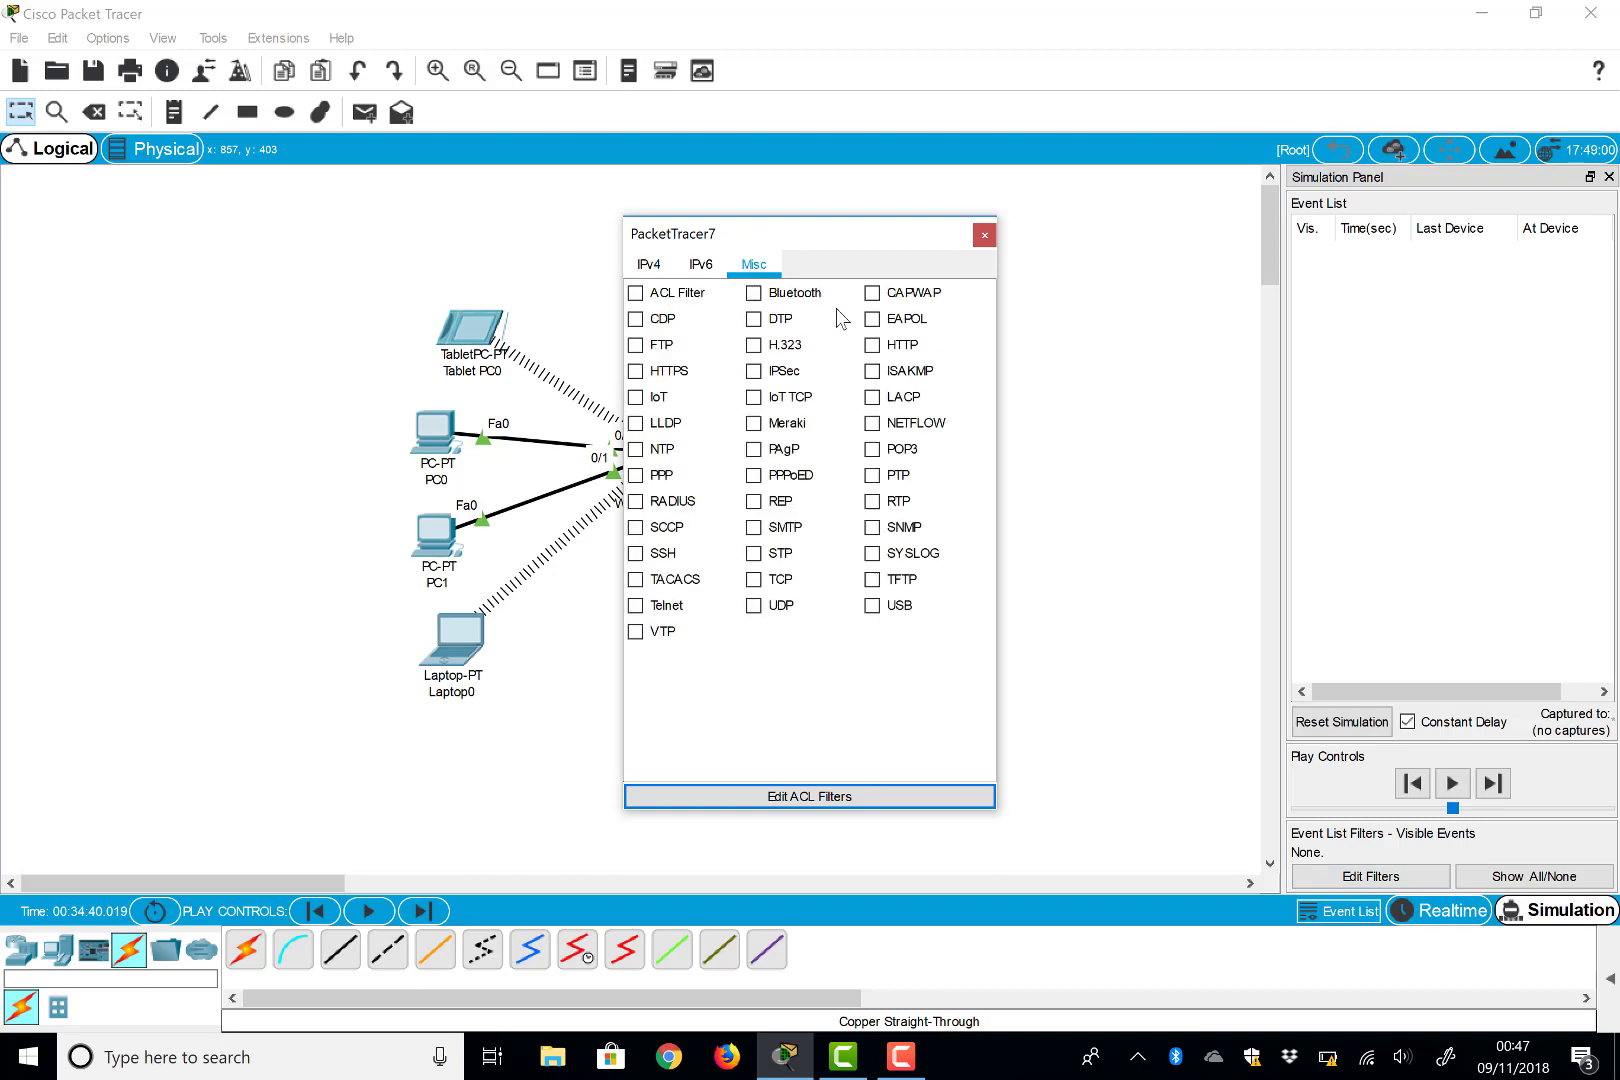
left_click(881, 346)
left_click(649, 265)
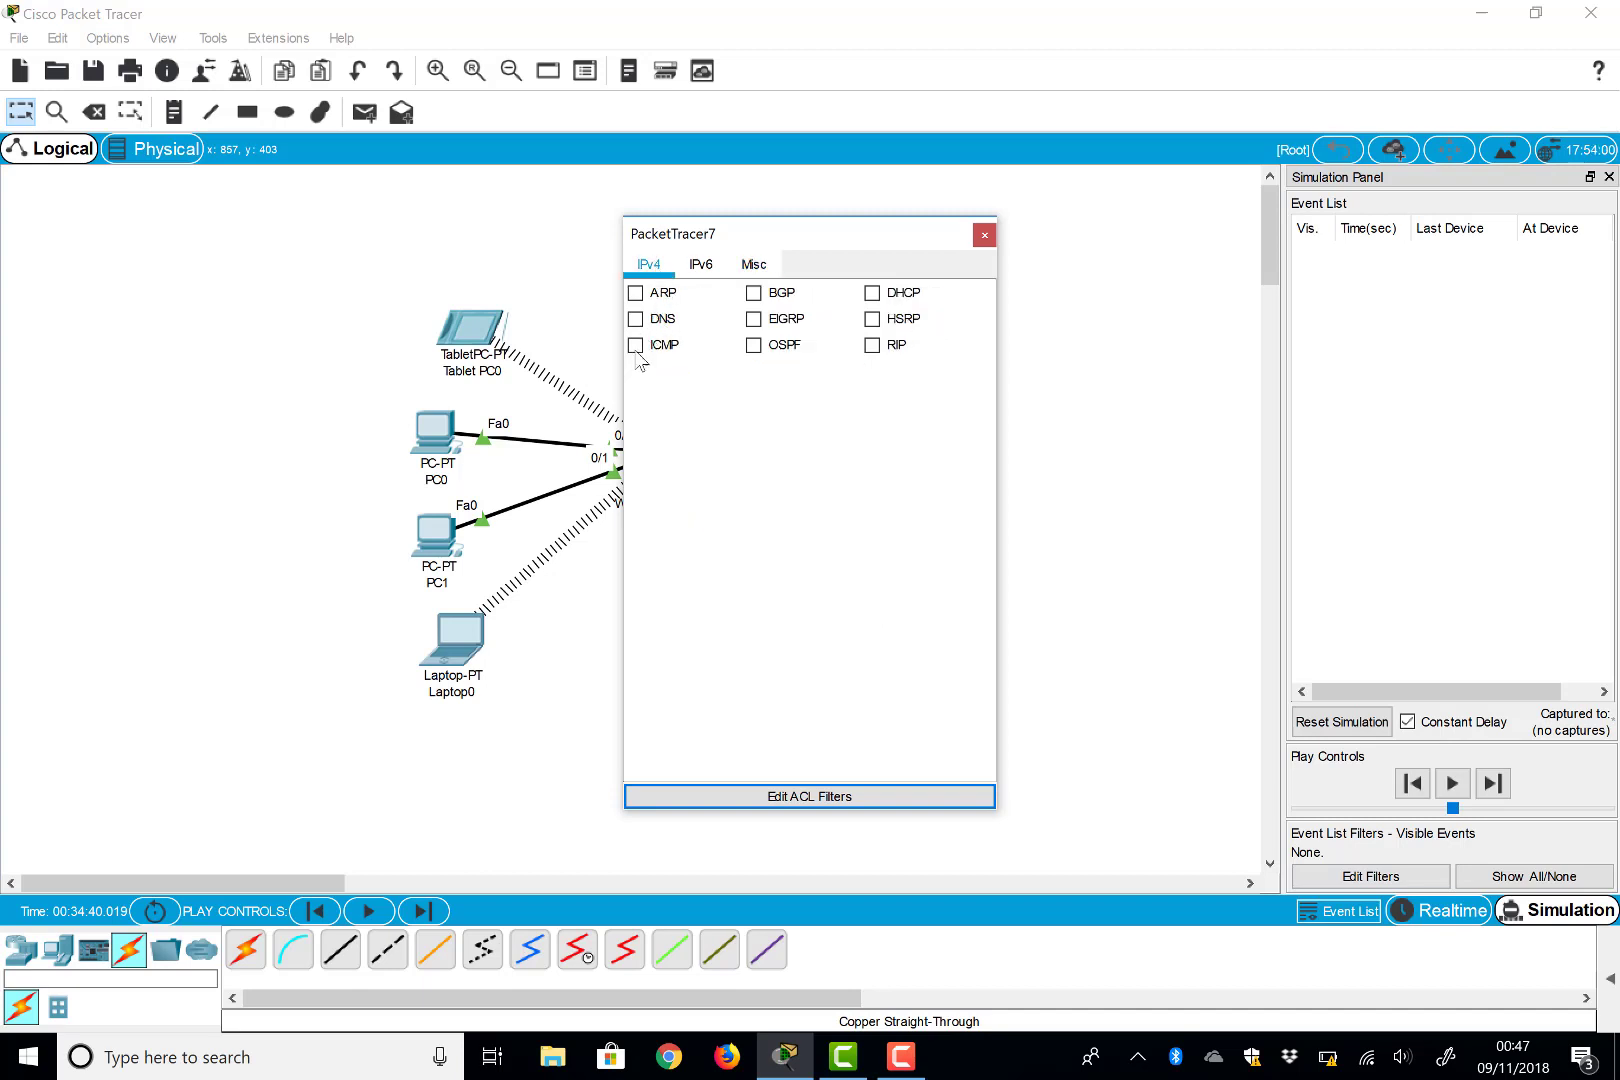
left_click(635, 346)
left_click(986, 238)
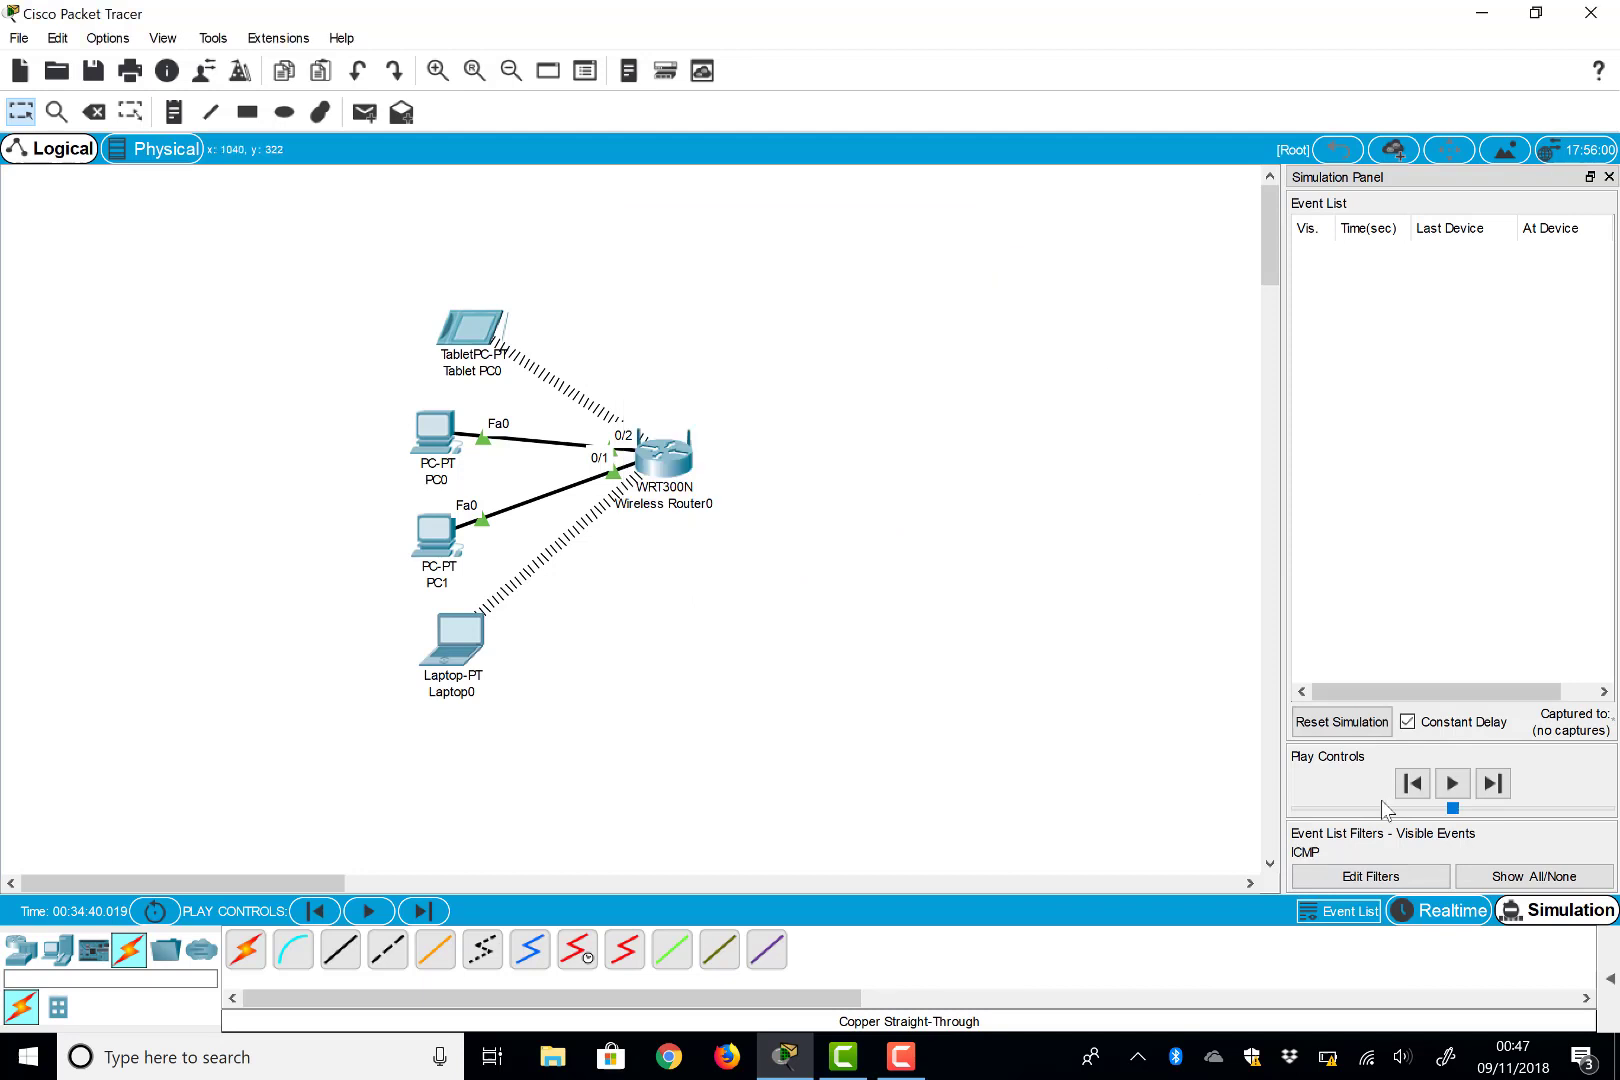
Add HTTP under Misc to the visible event types alongside ICMP
left_click(1352, 877)
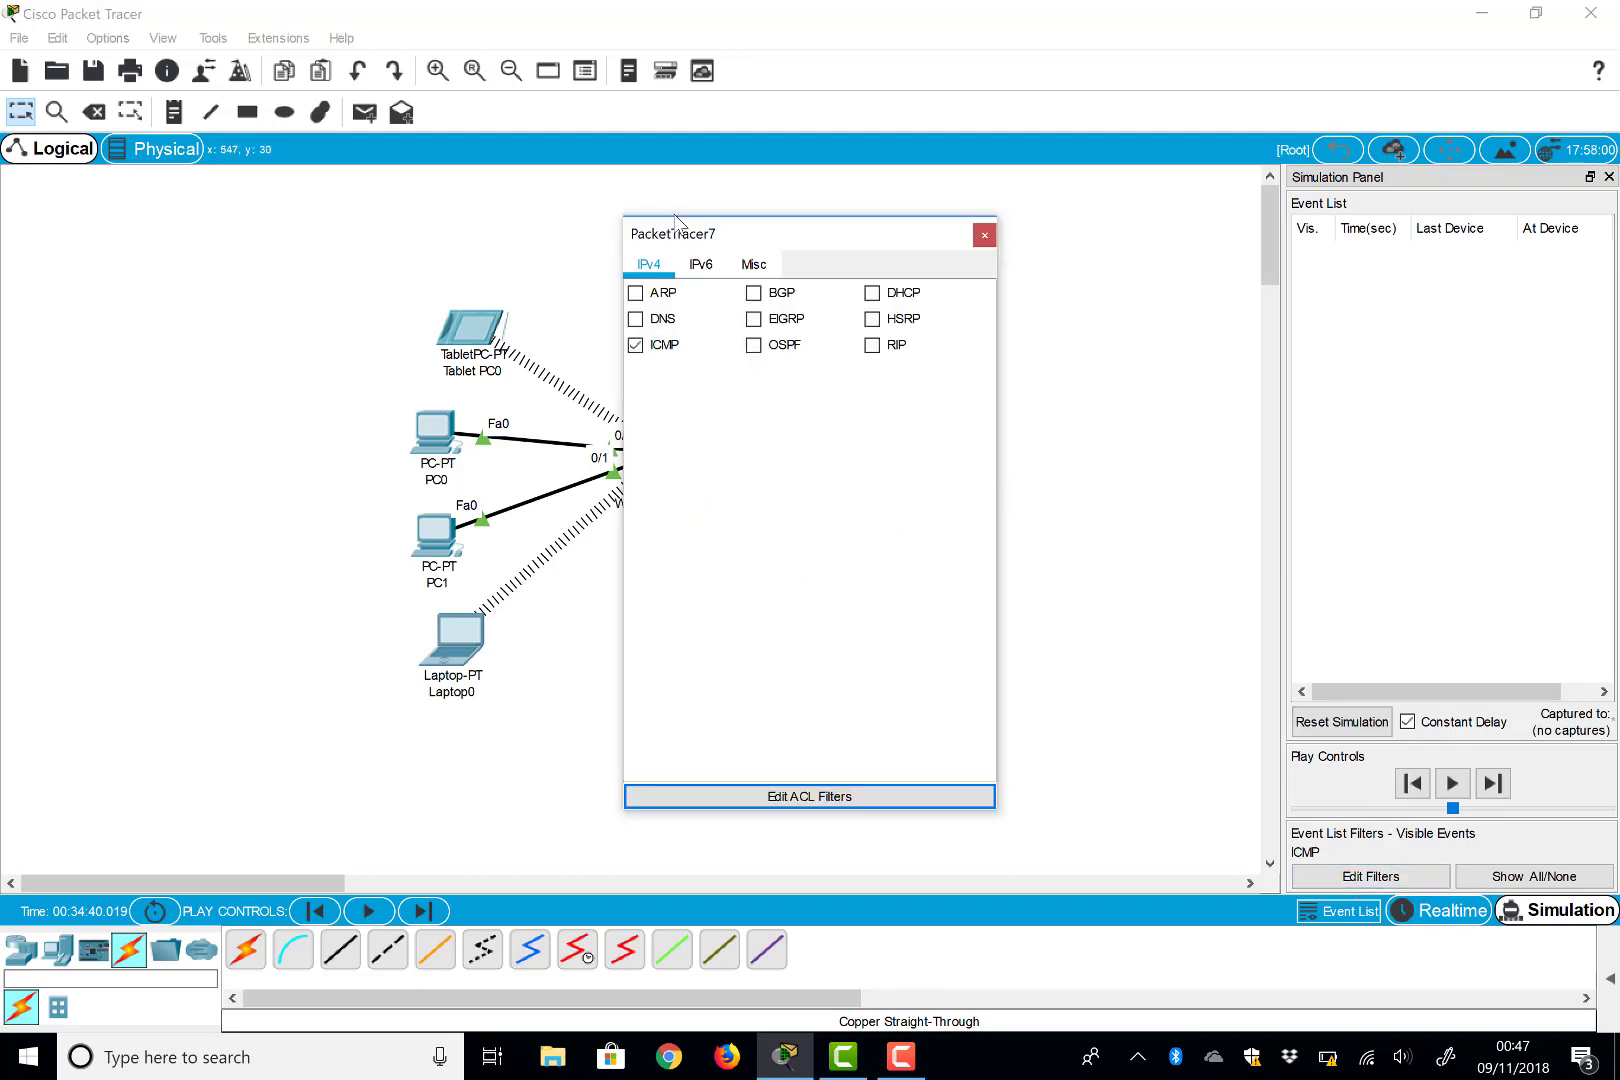
left_click(752, 266)
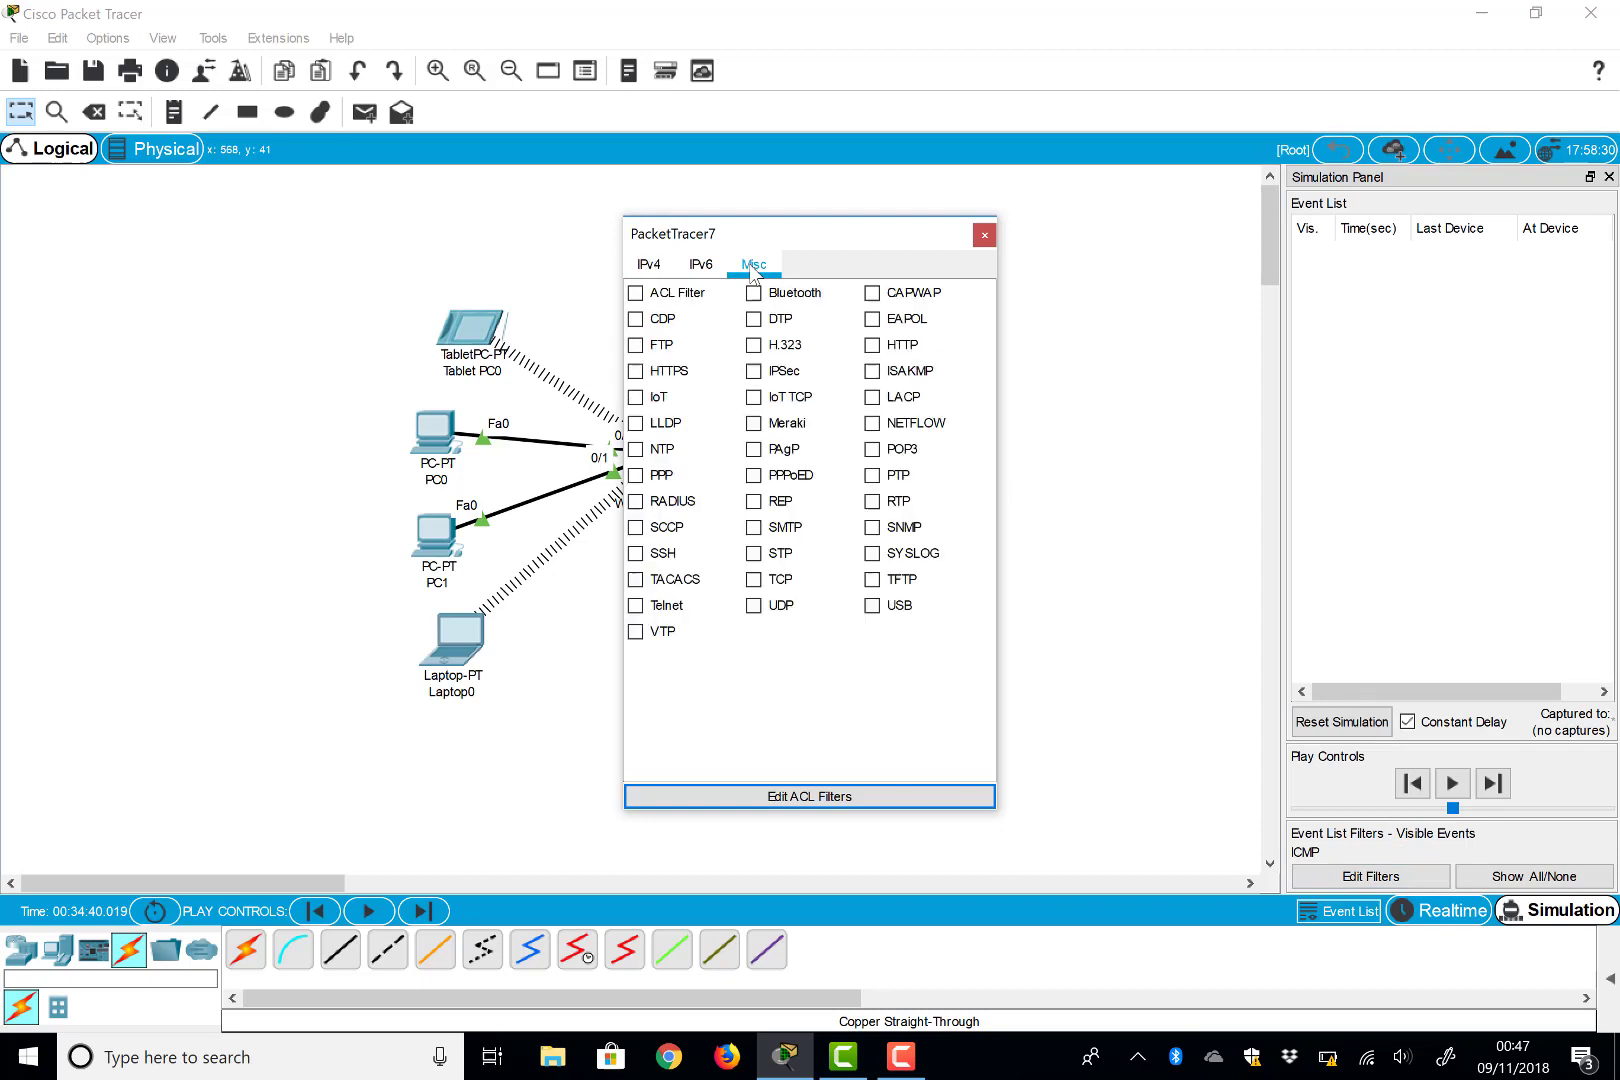
left_click(872, 347)
left_click(985, 236)
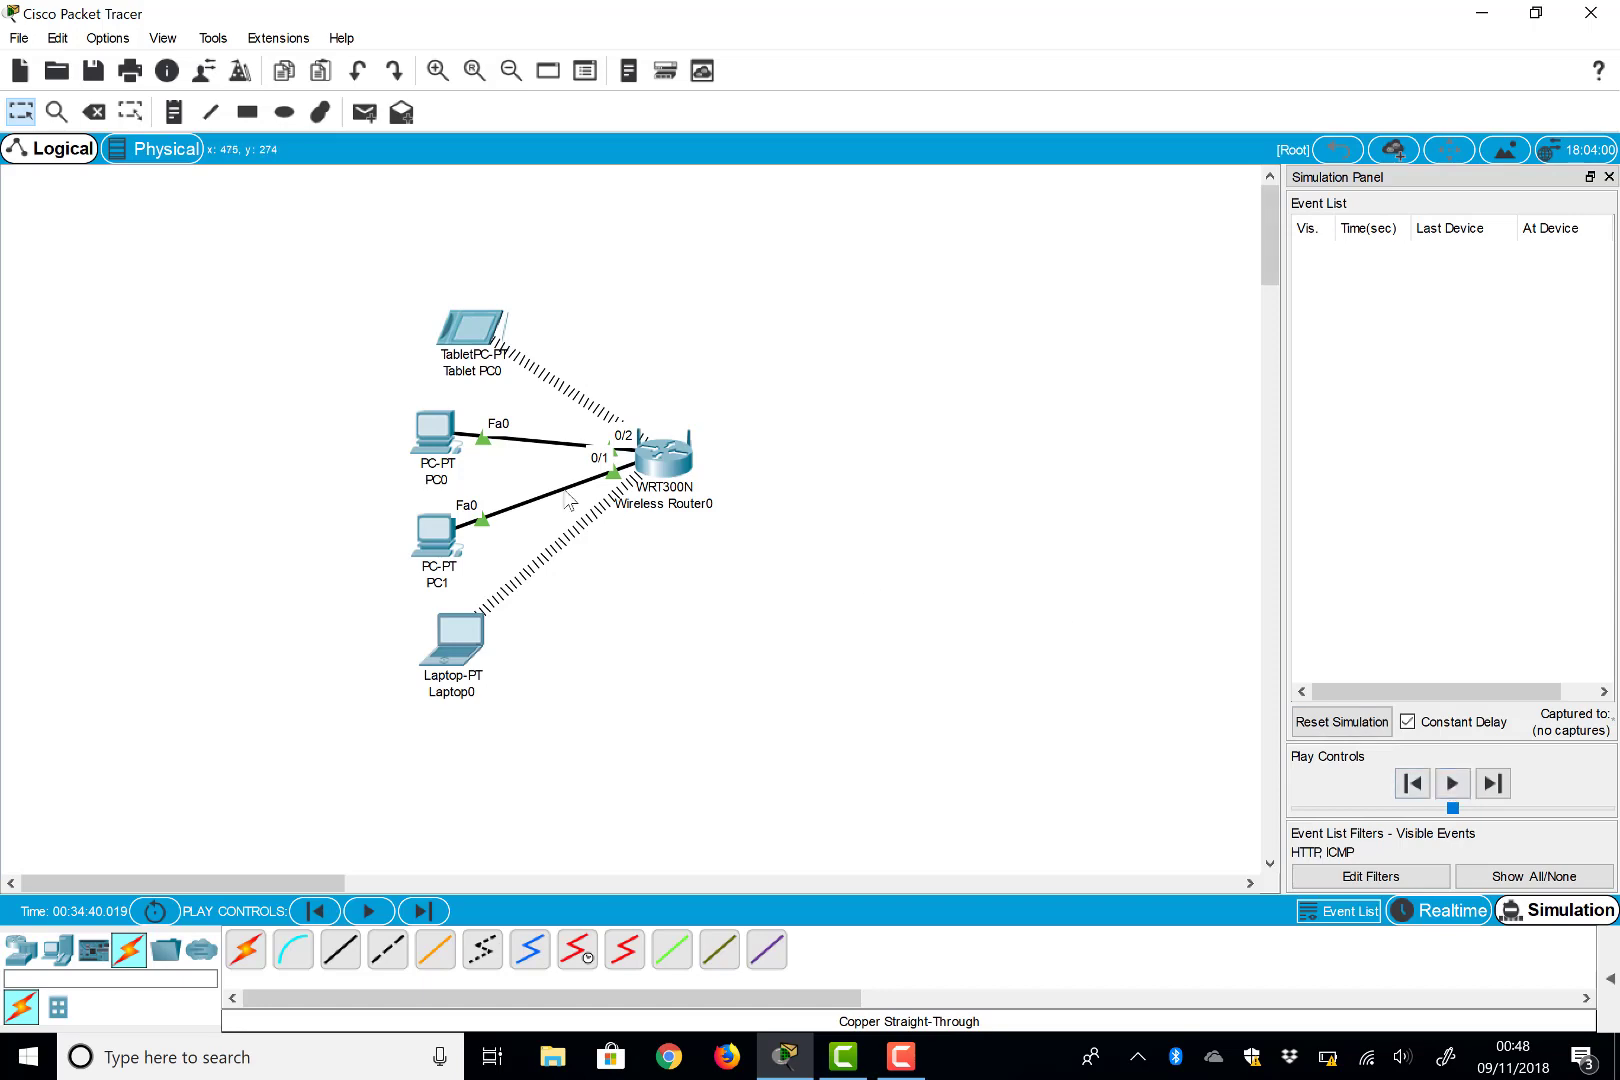
left_click(440, 540)
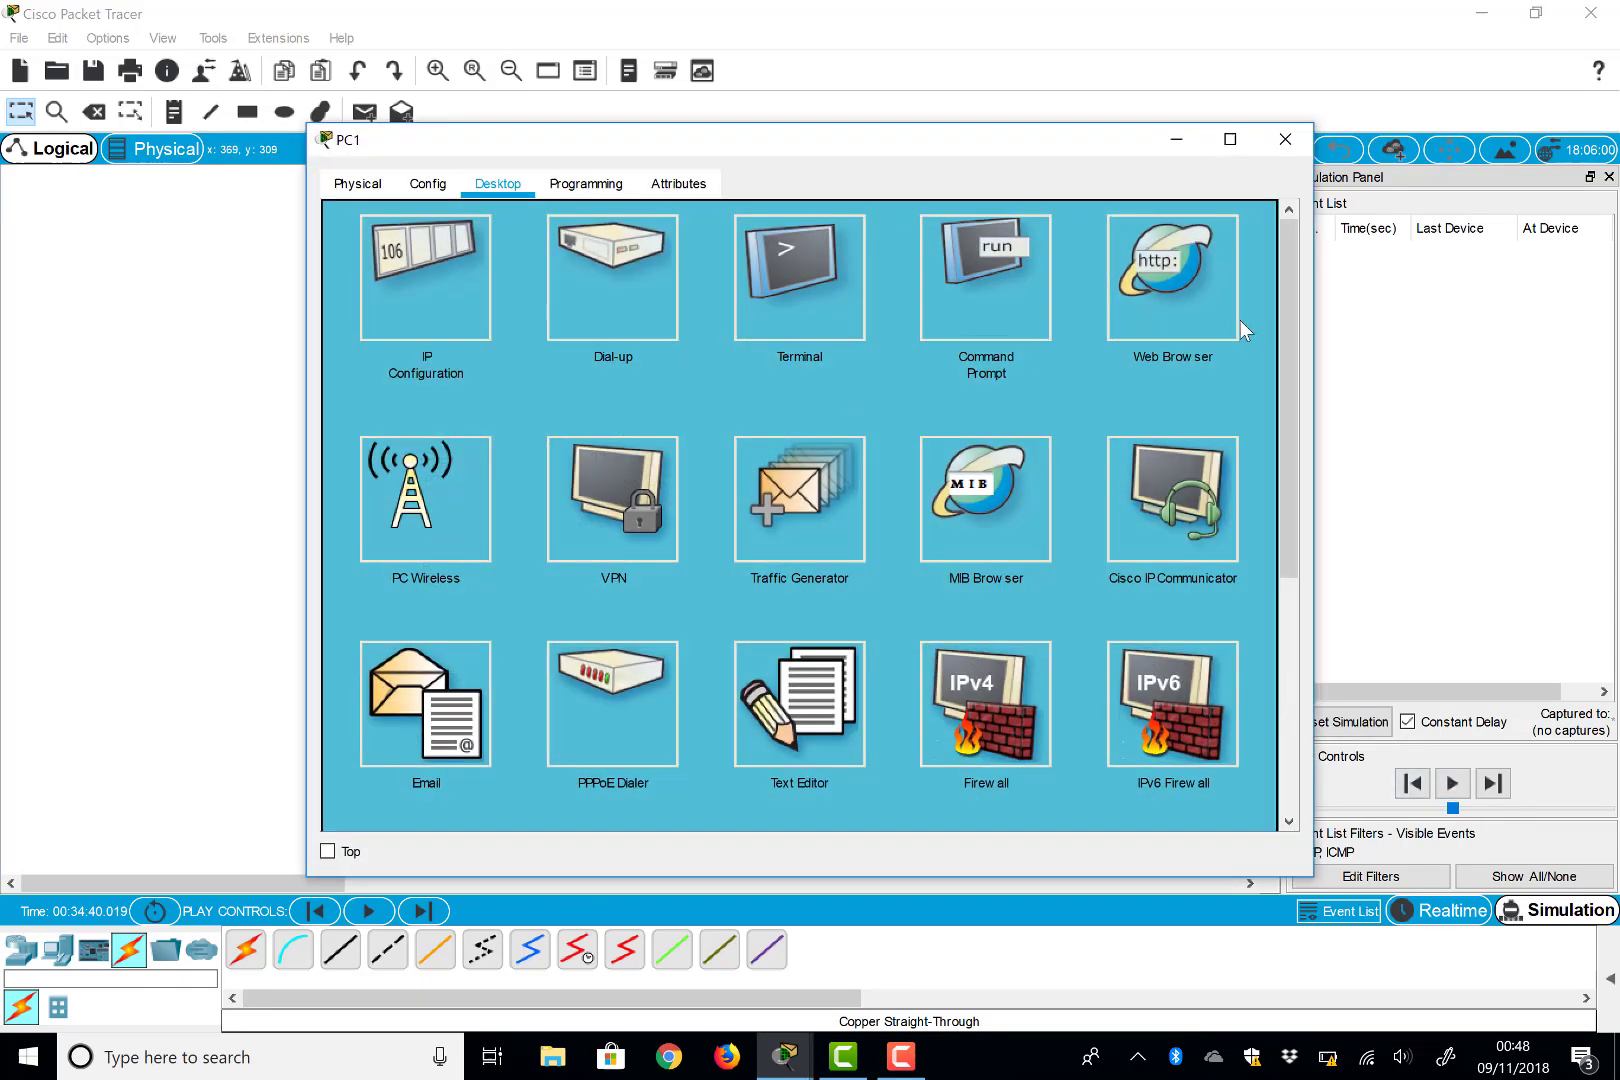
left_click(1172, 280)
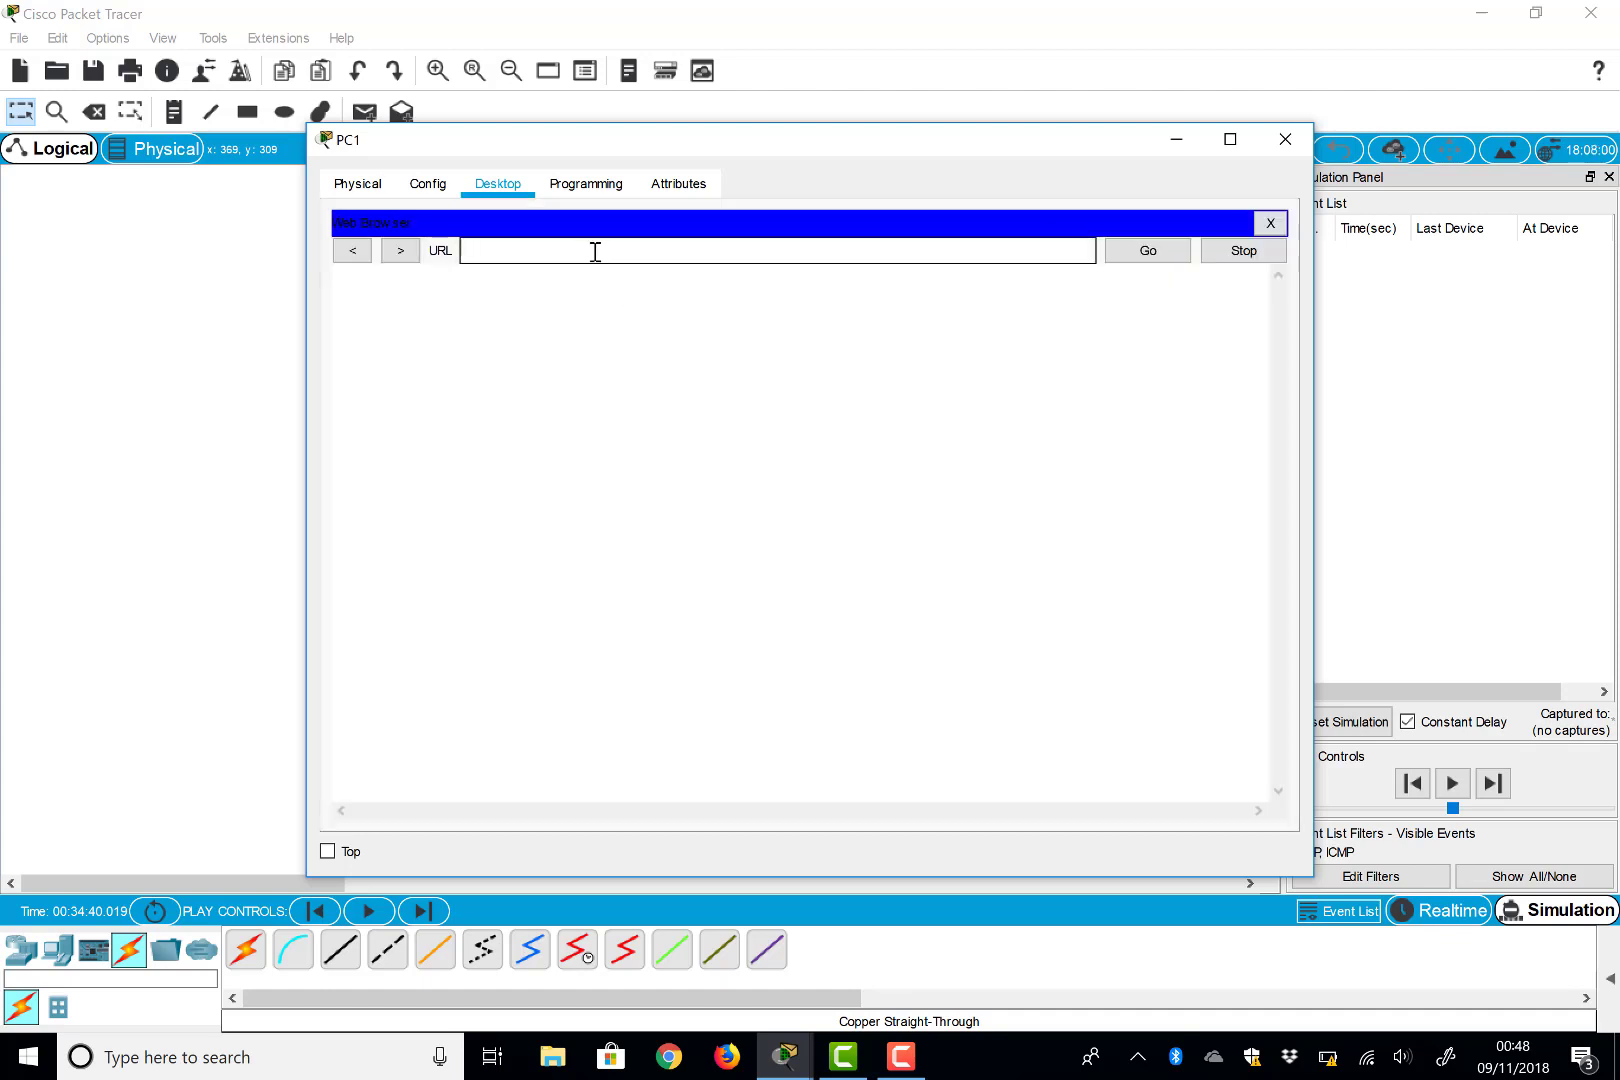
type("192.168.0.1")
left_click(1116, 253)
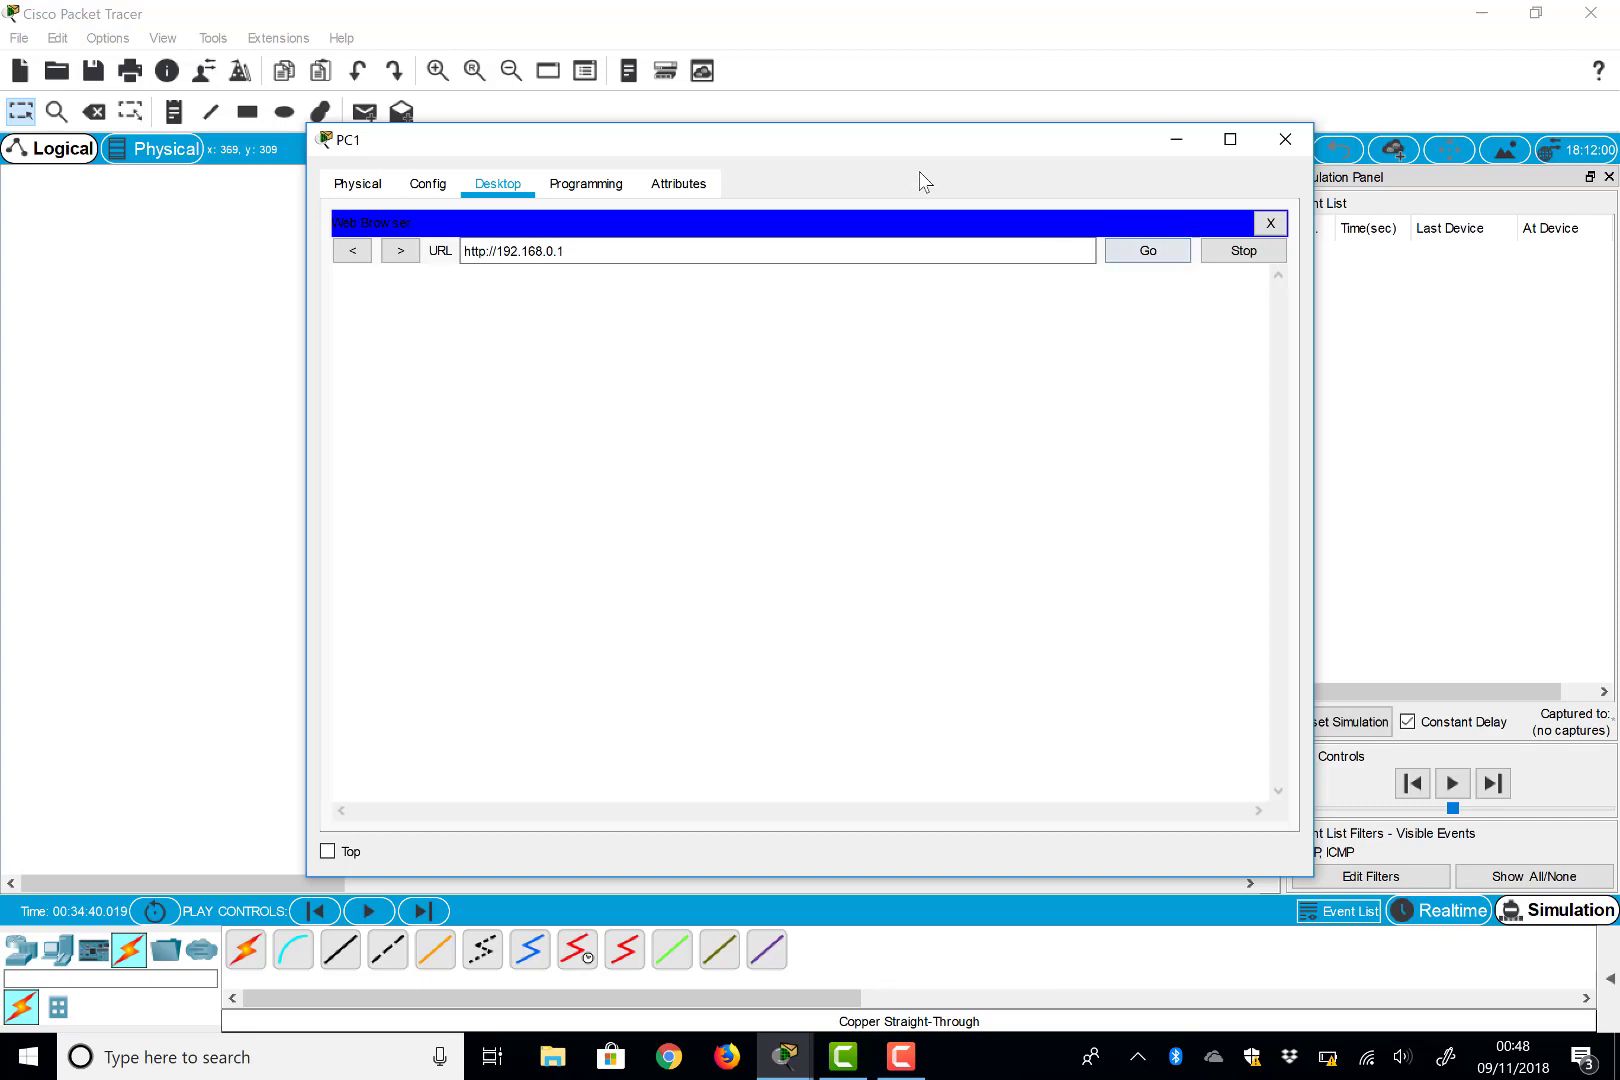
left_click_drag(862, 145, 576, 741)
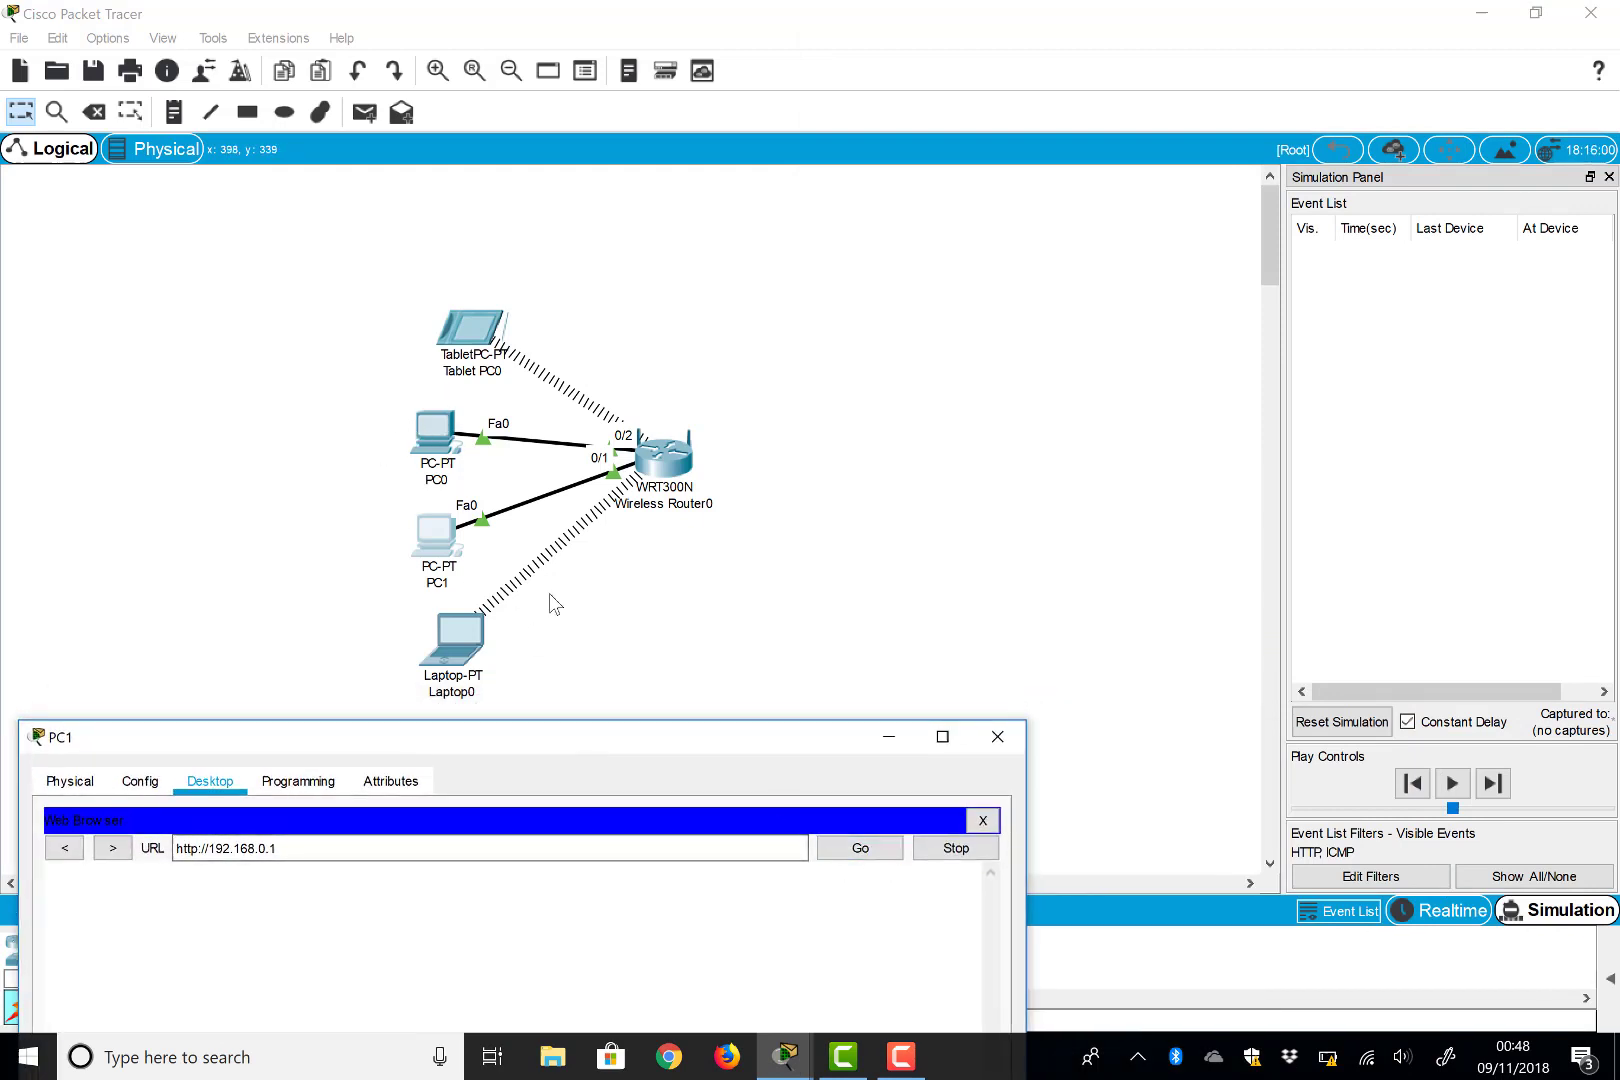
Capture PC1's HTTP request, inspect its outbound PDU details, then forward until the router's login prompt
left_click(1500, 789)
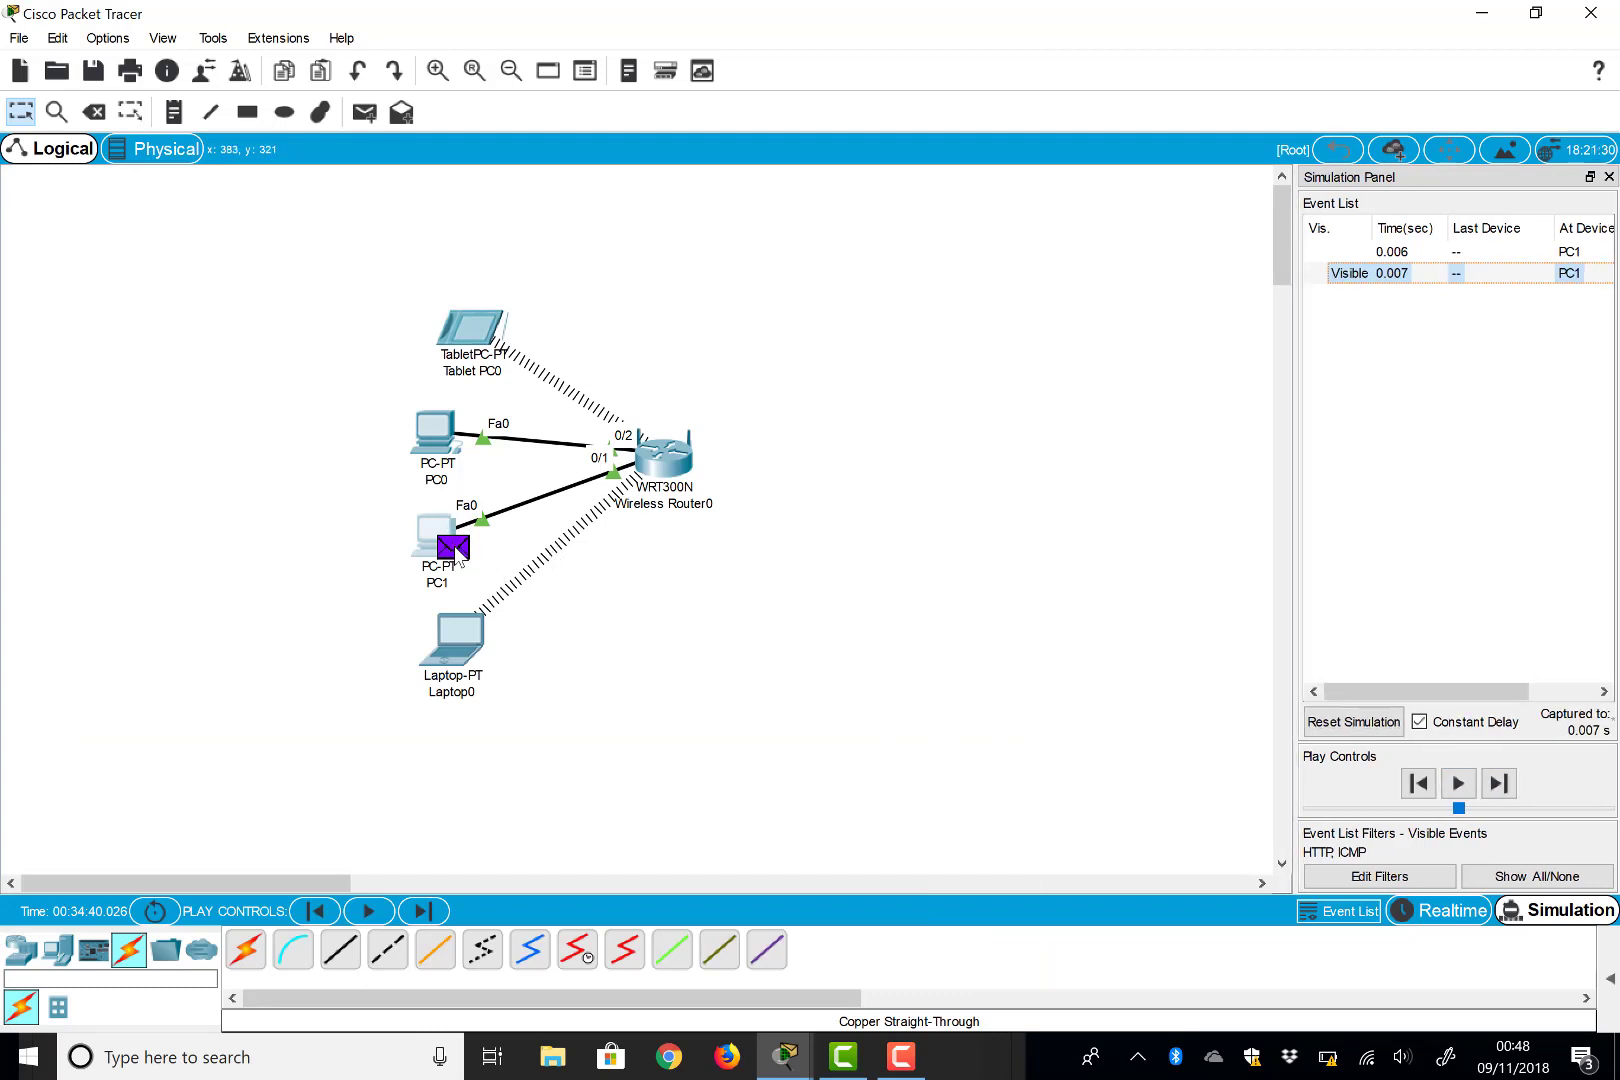
mouse_move(456, 557)
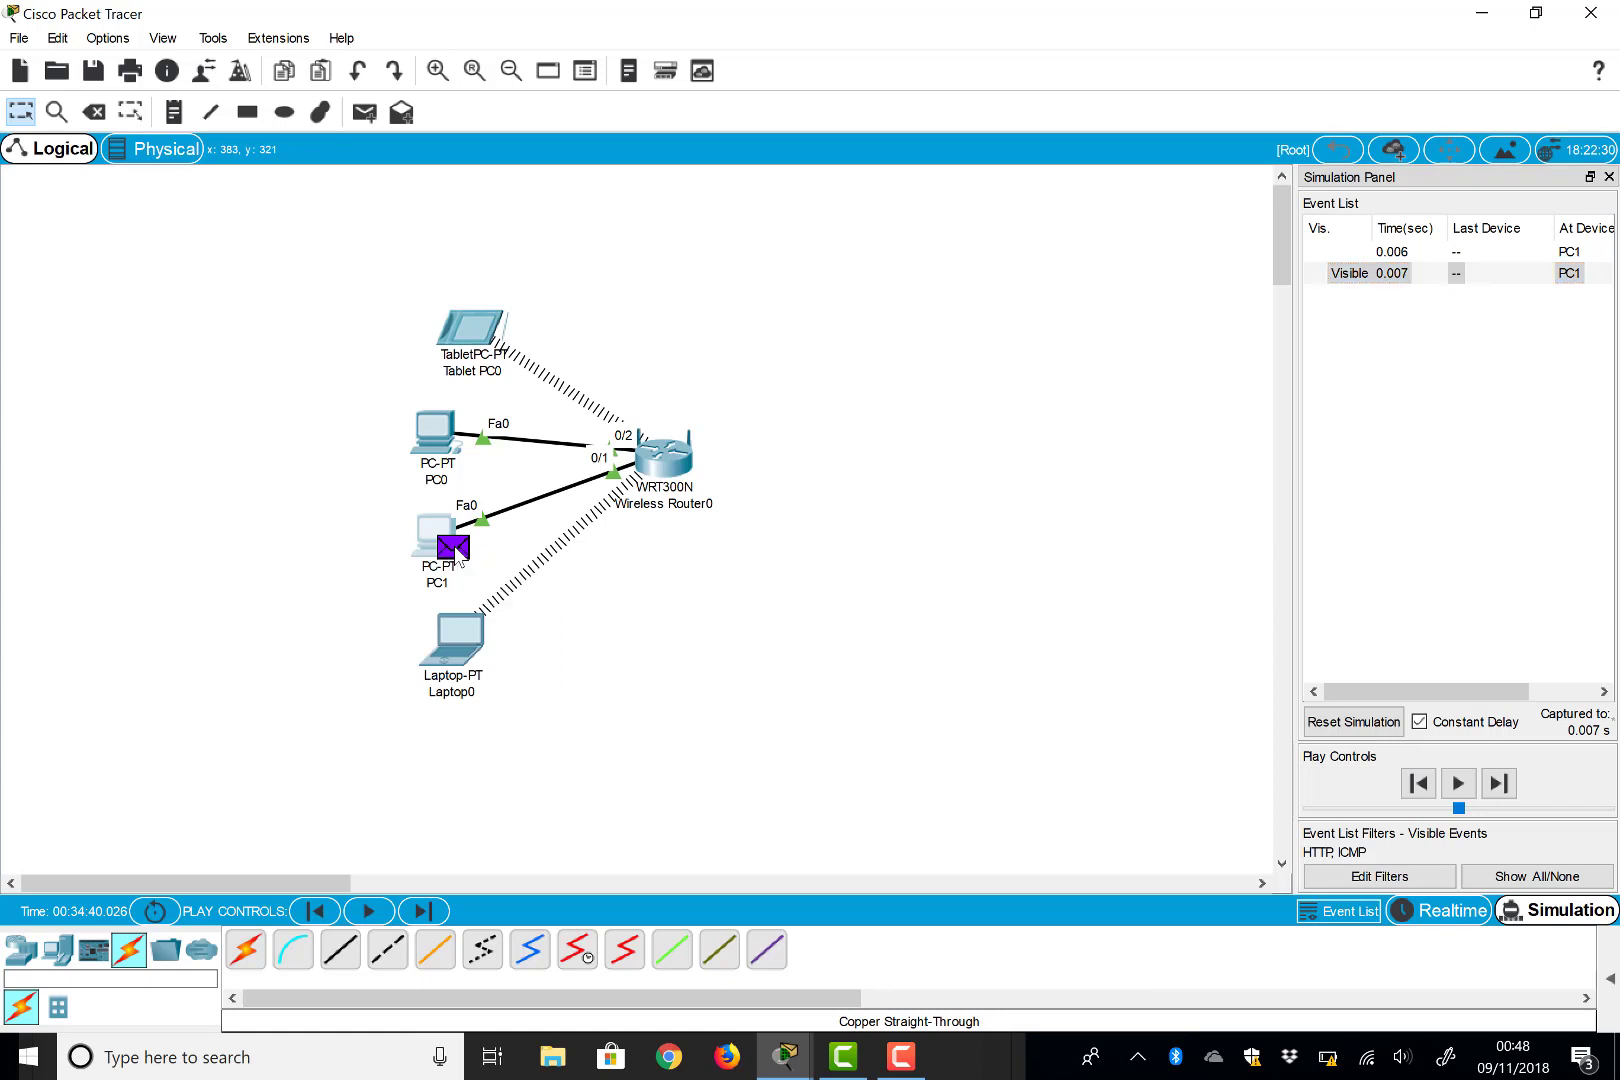
left_click(454, 550)
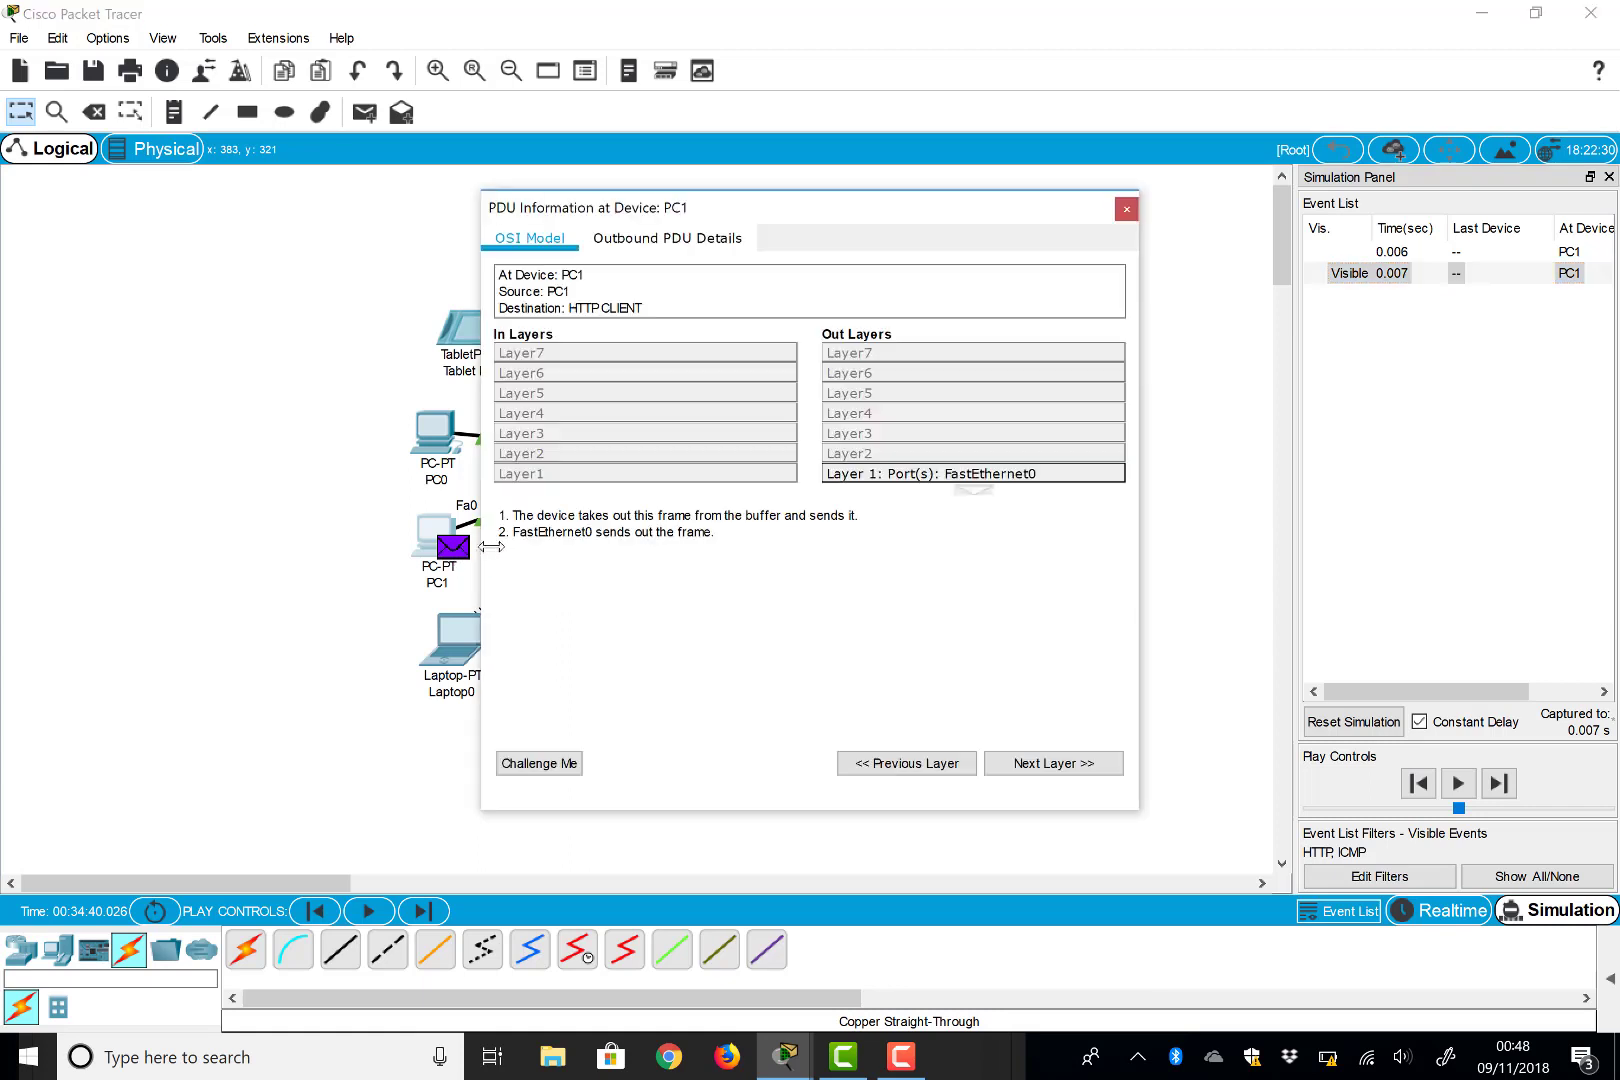
left_click(665, 240)
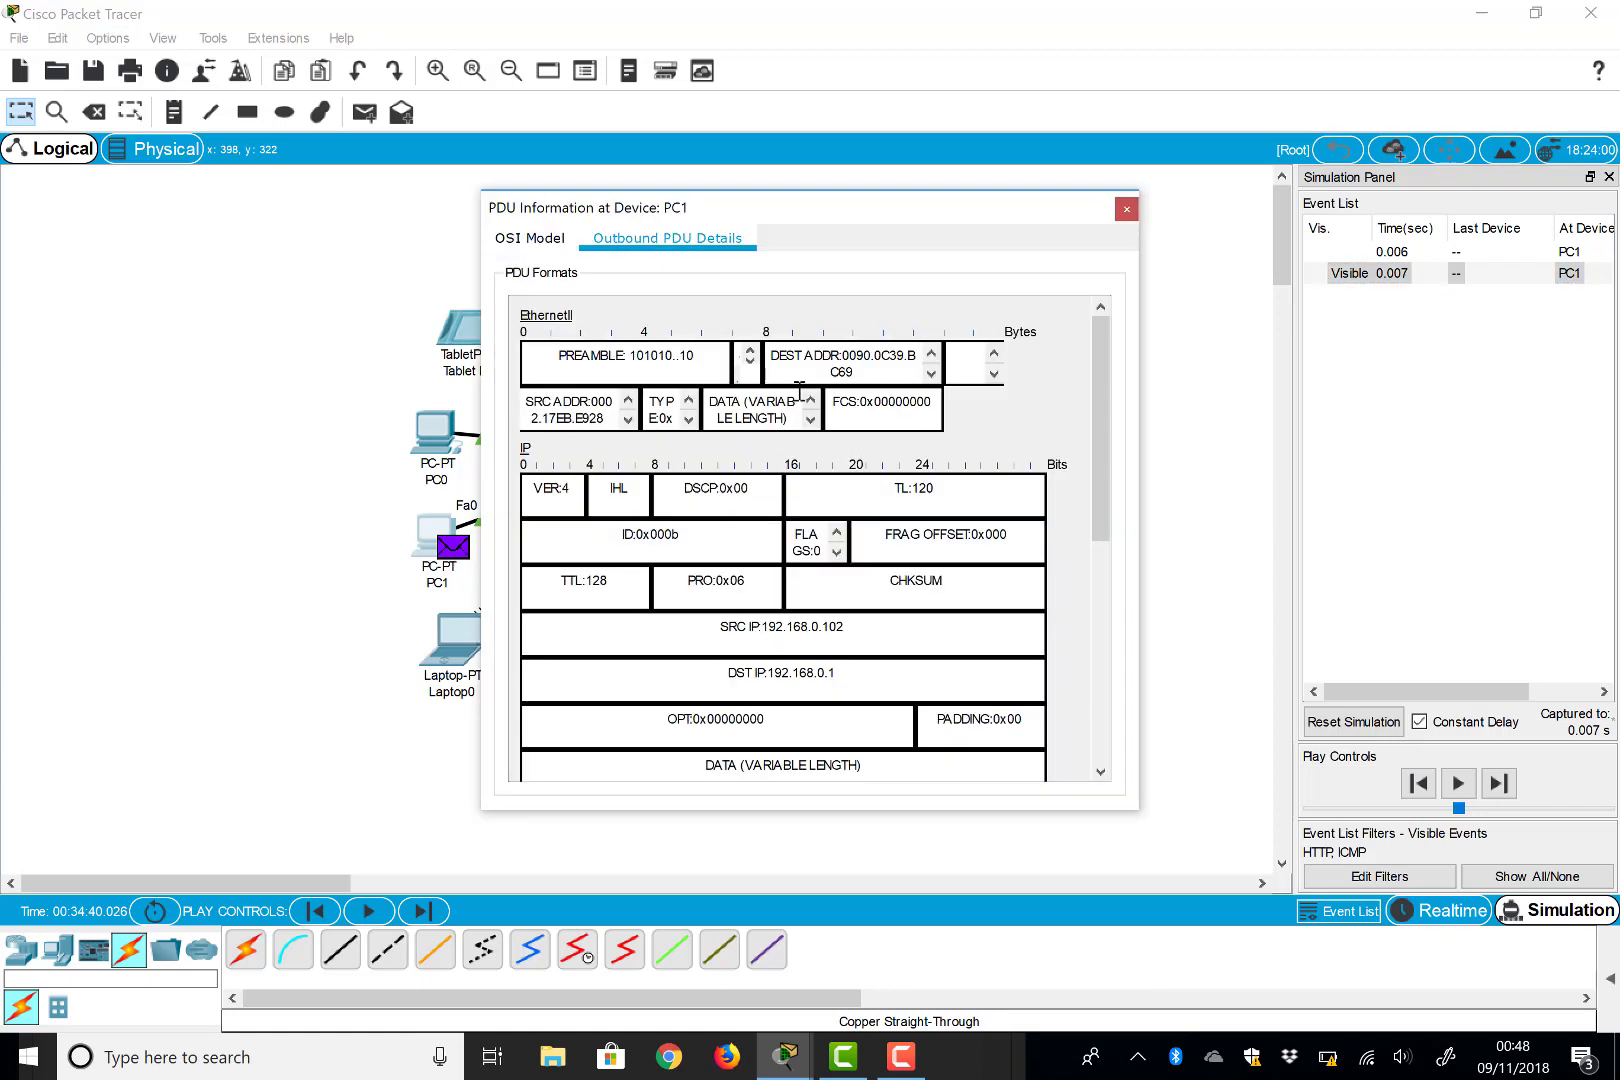
left_click(1126, 209)
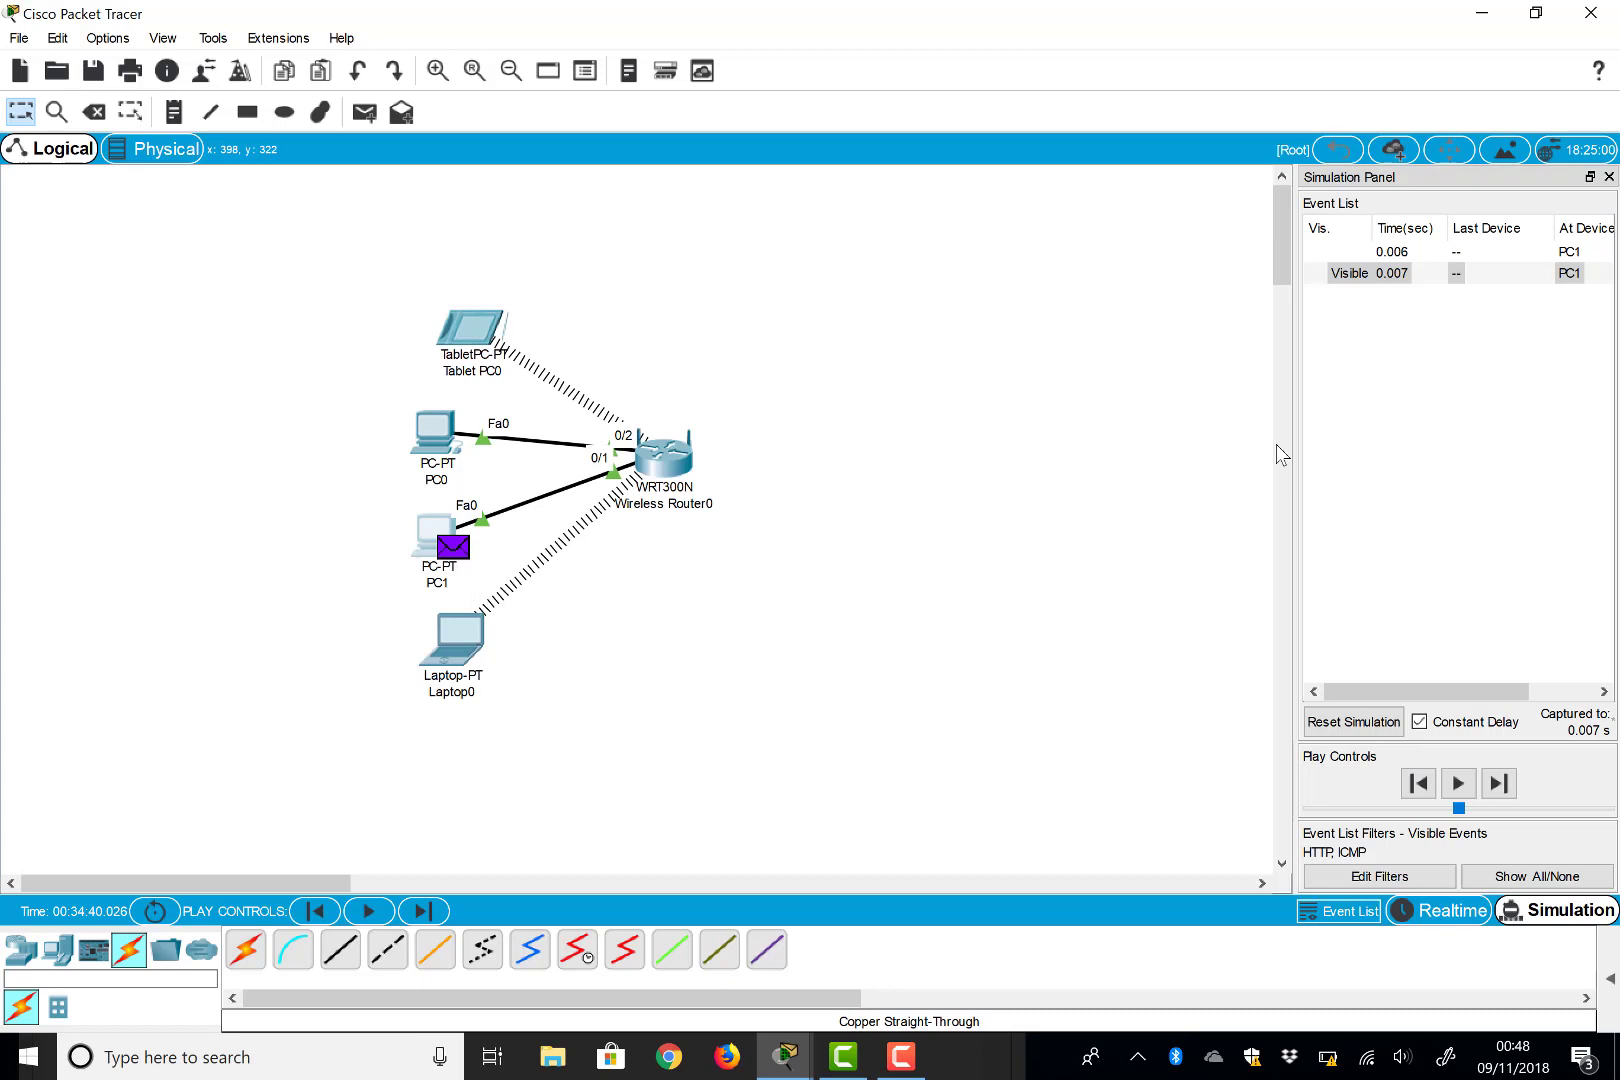
left_click(1497, 789)
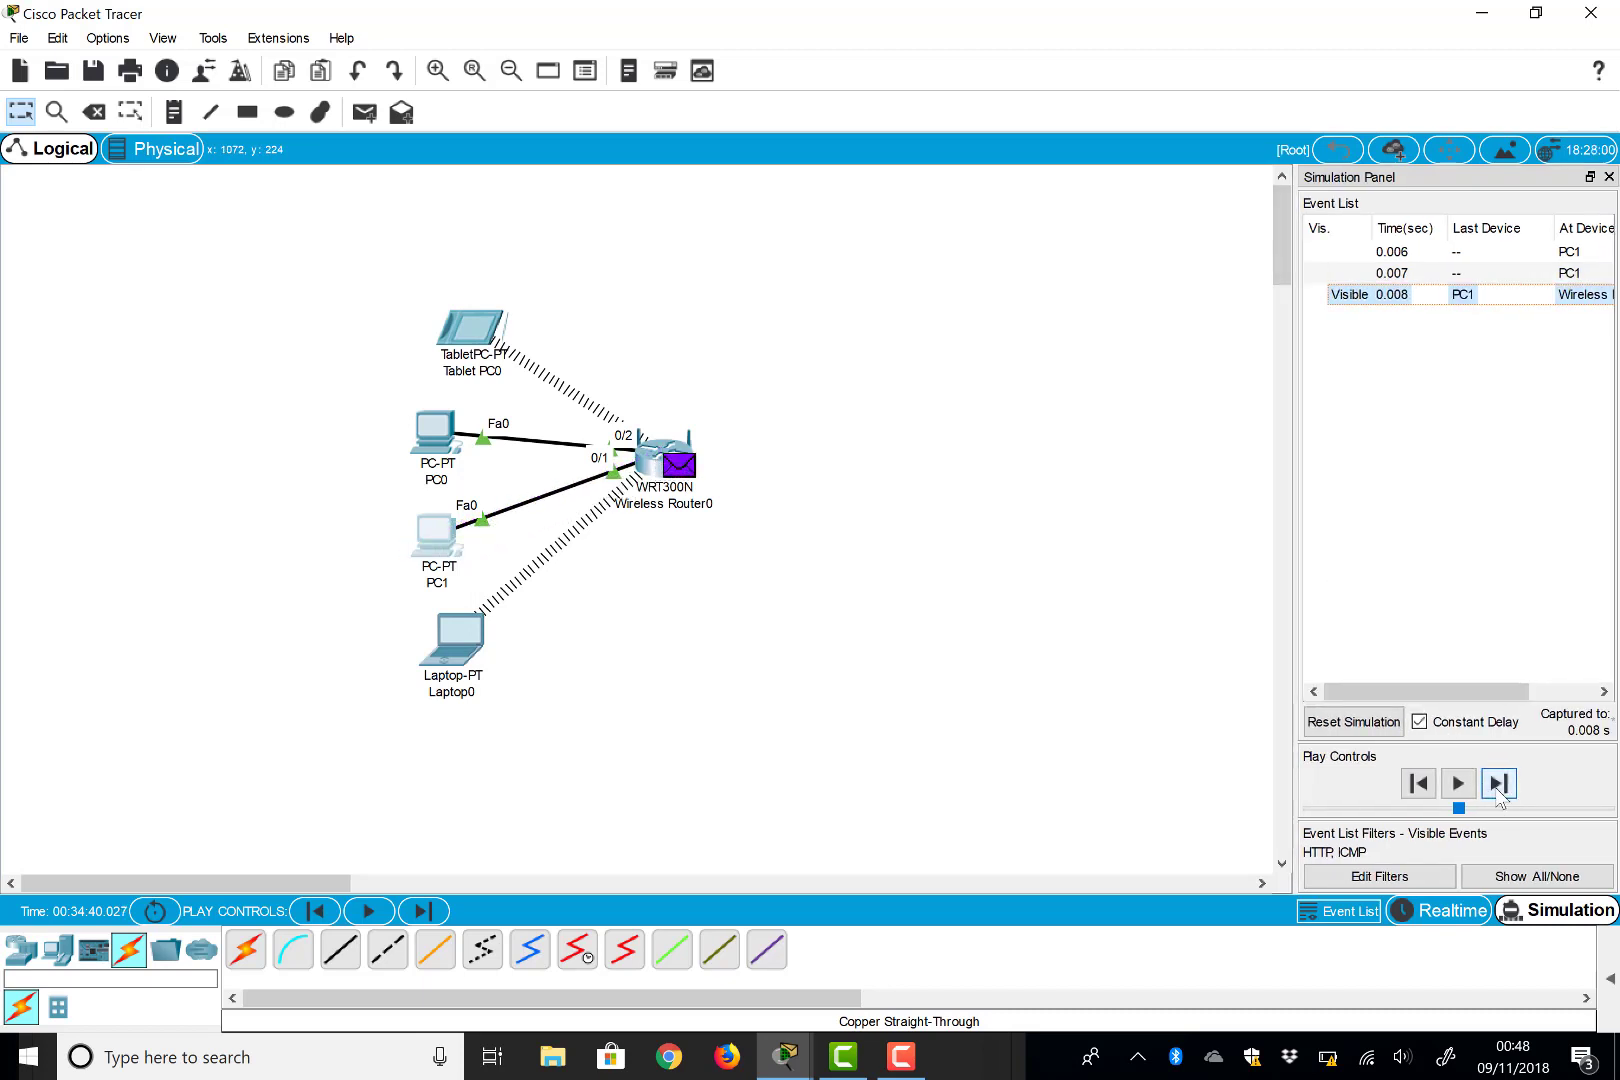
left_click(1497, 785)
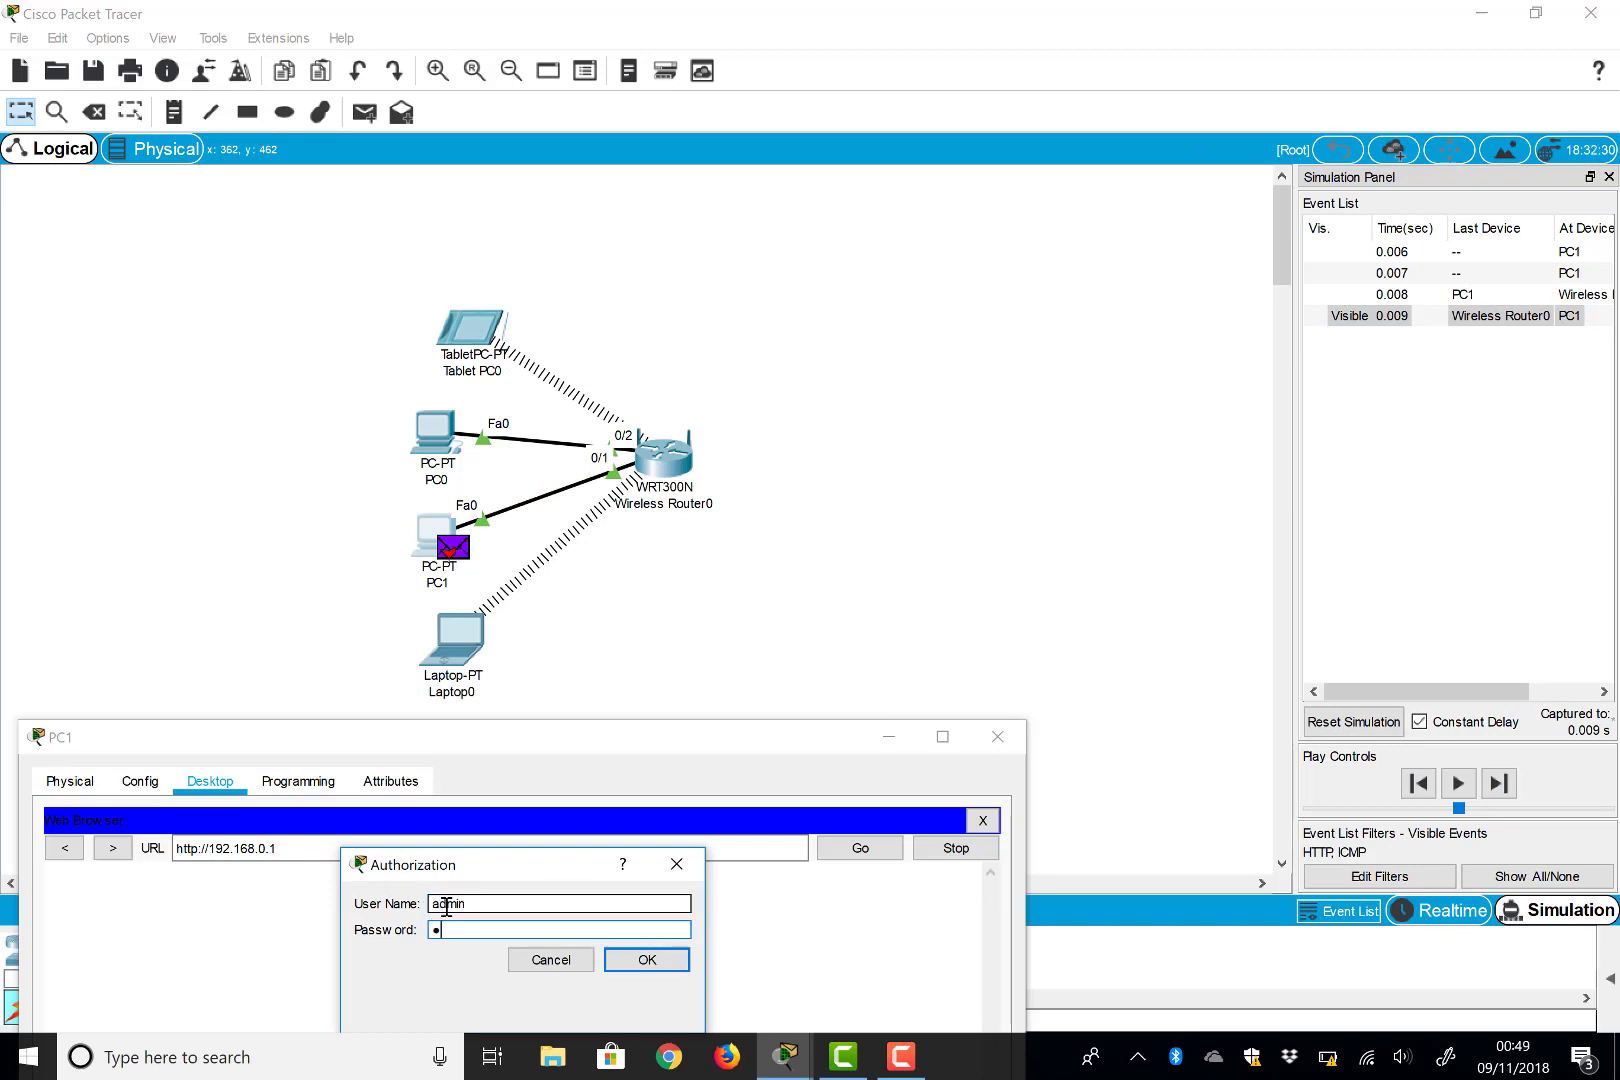
Submit the router password, forward events through 0.015 s, and view the router setup page on PC1
type("in")
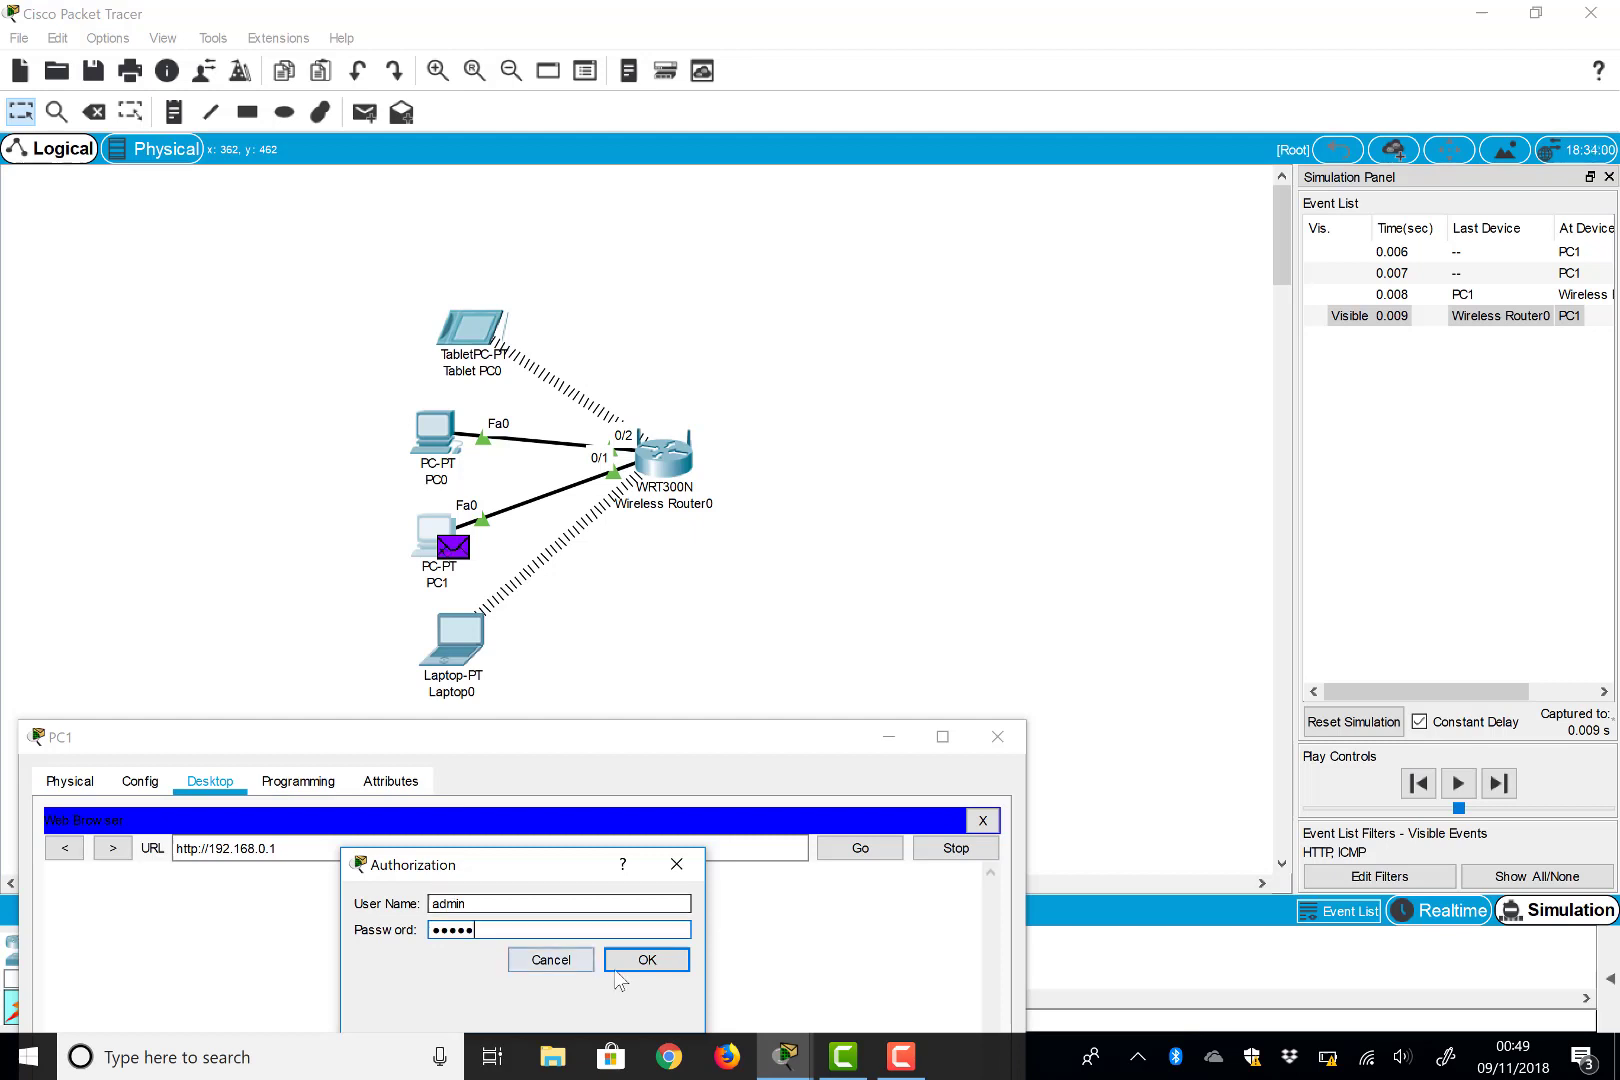
left_click(645, 960)
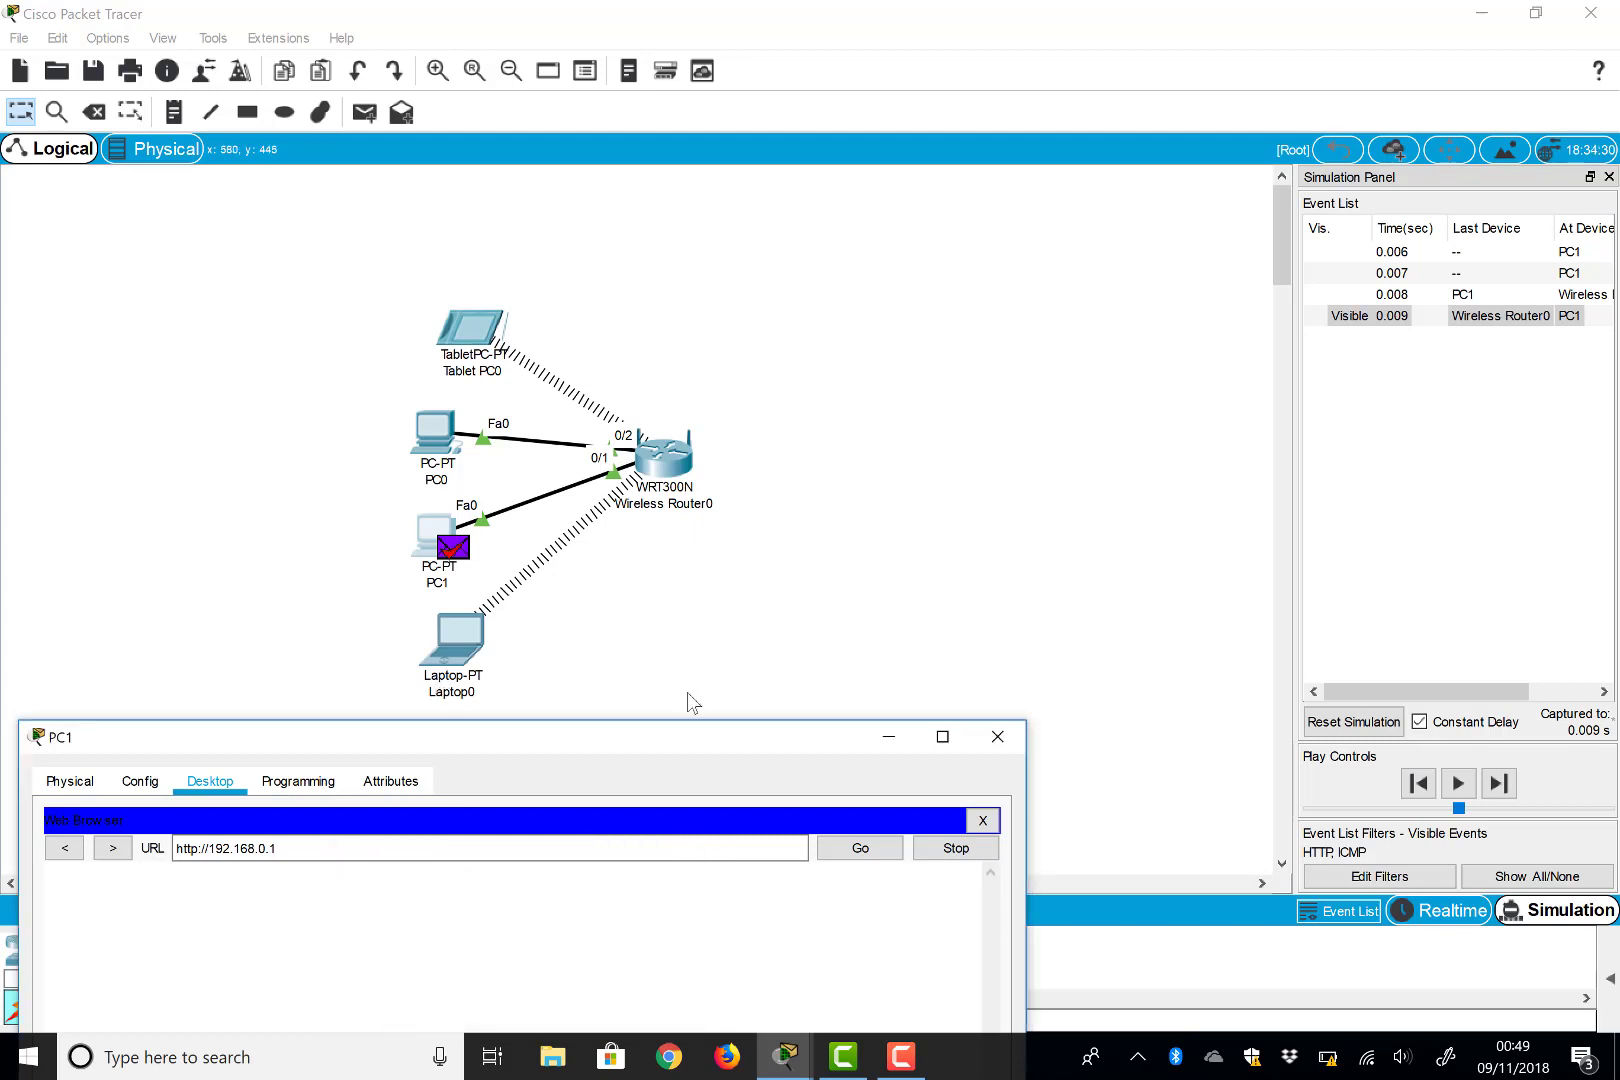
left_click(1500, 784)
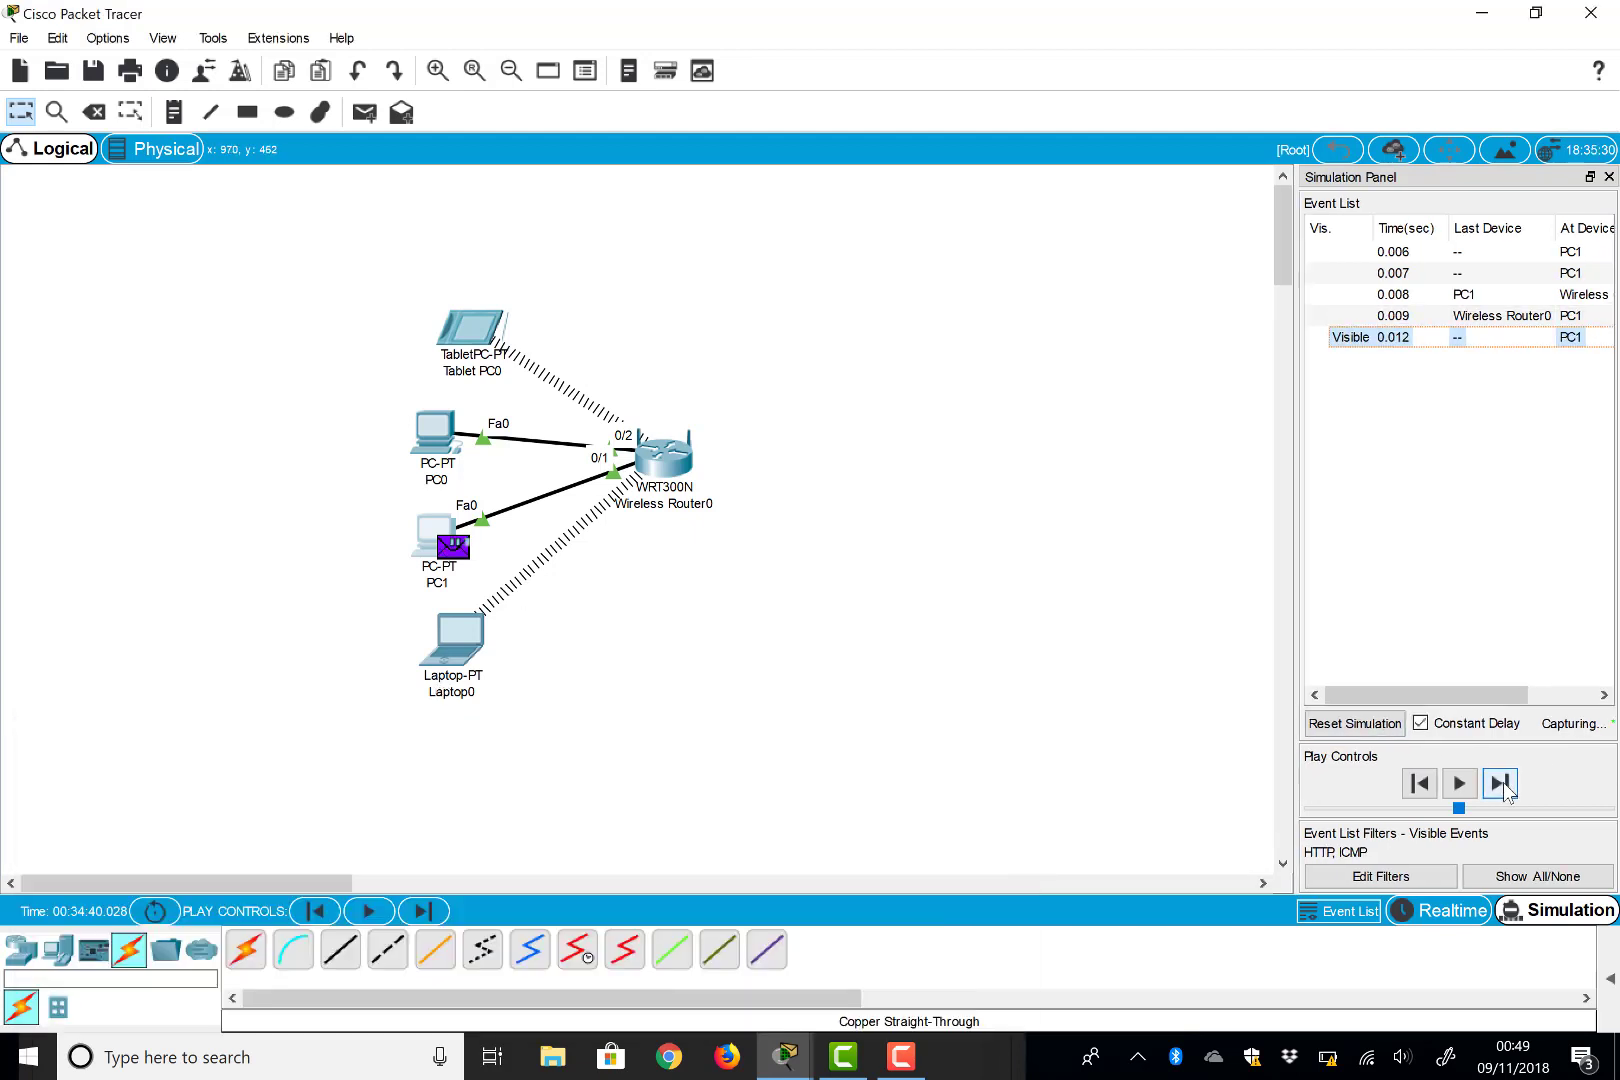
left_click(1500, 784)
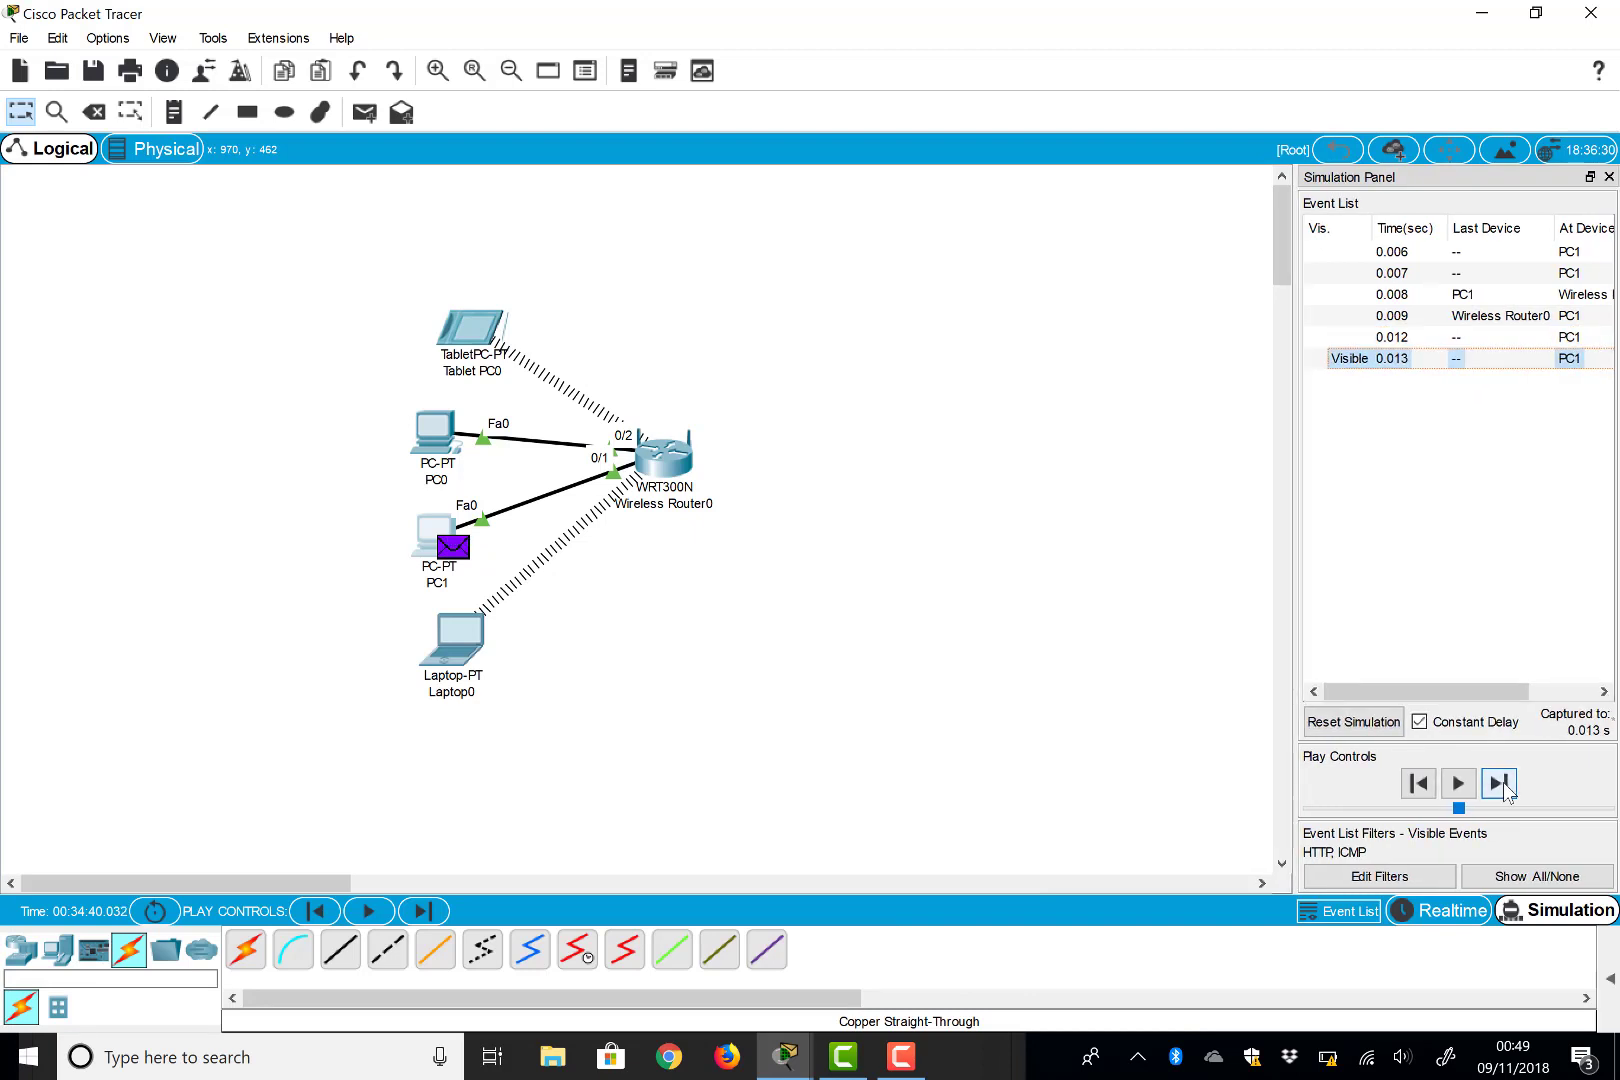
left_click(1500, 784)
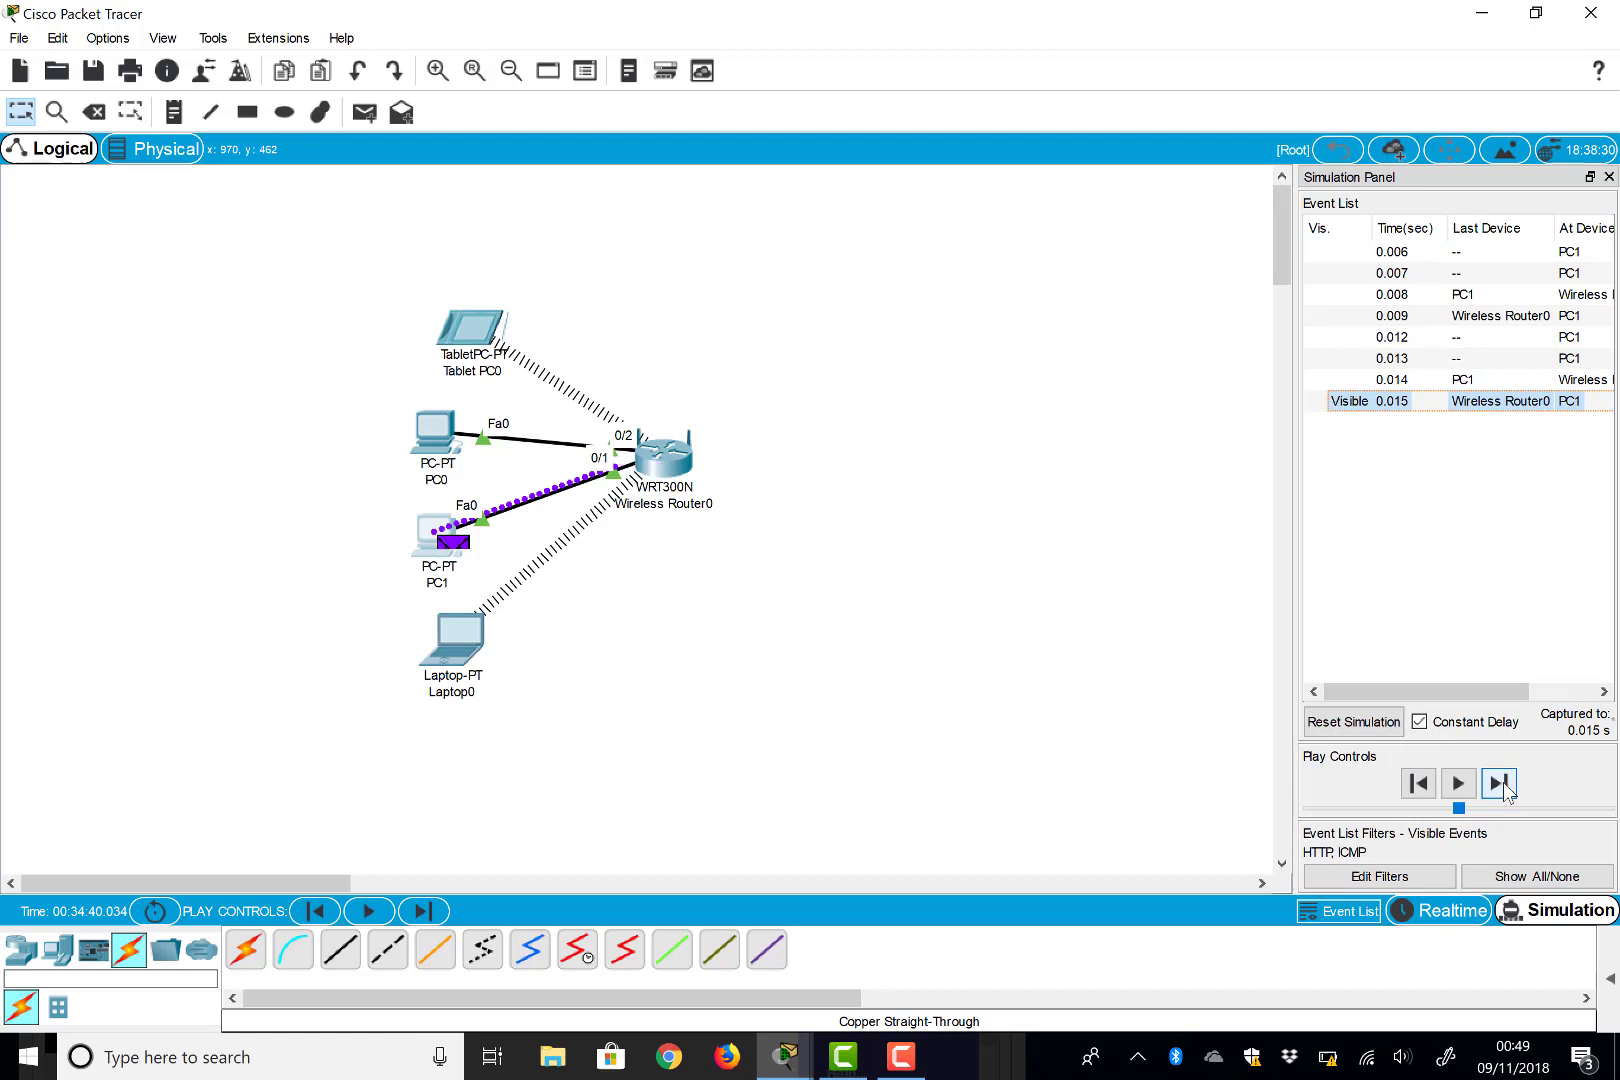
left_click(1500, 784)
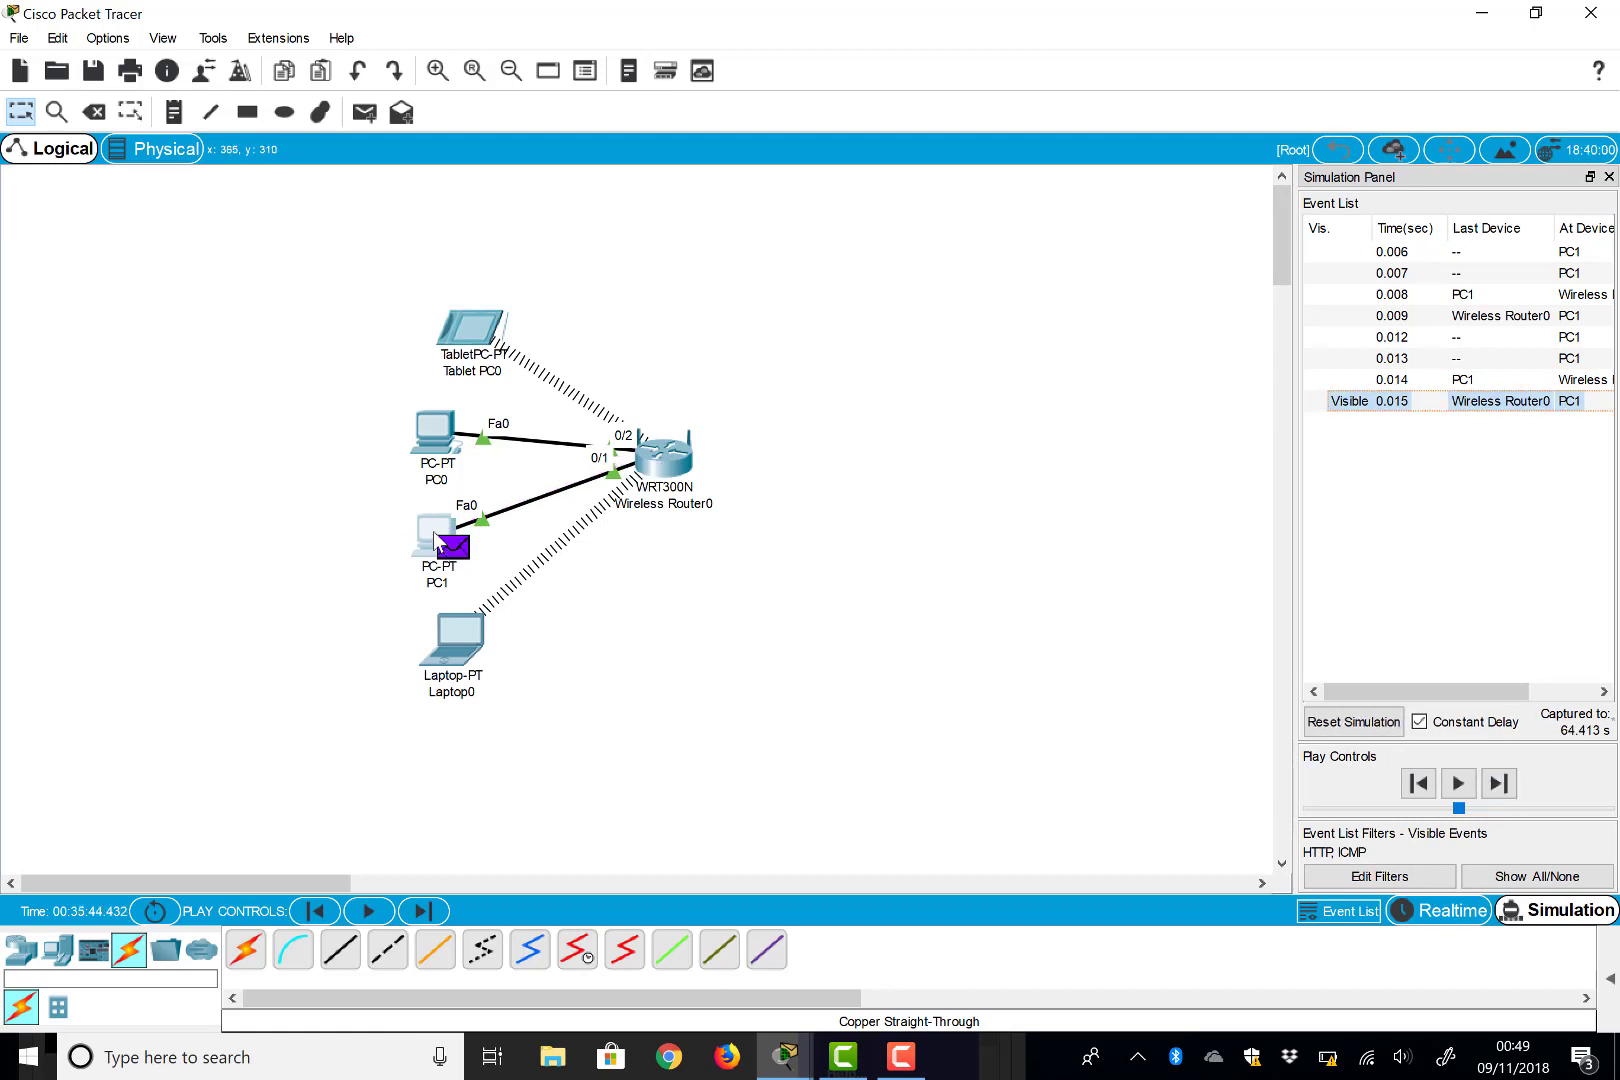
left_click(436, 538)
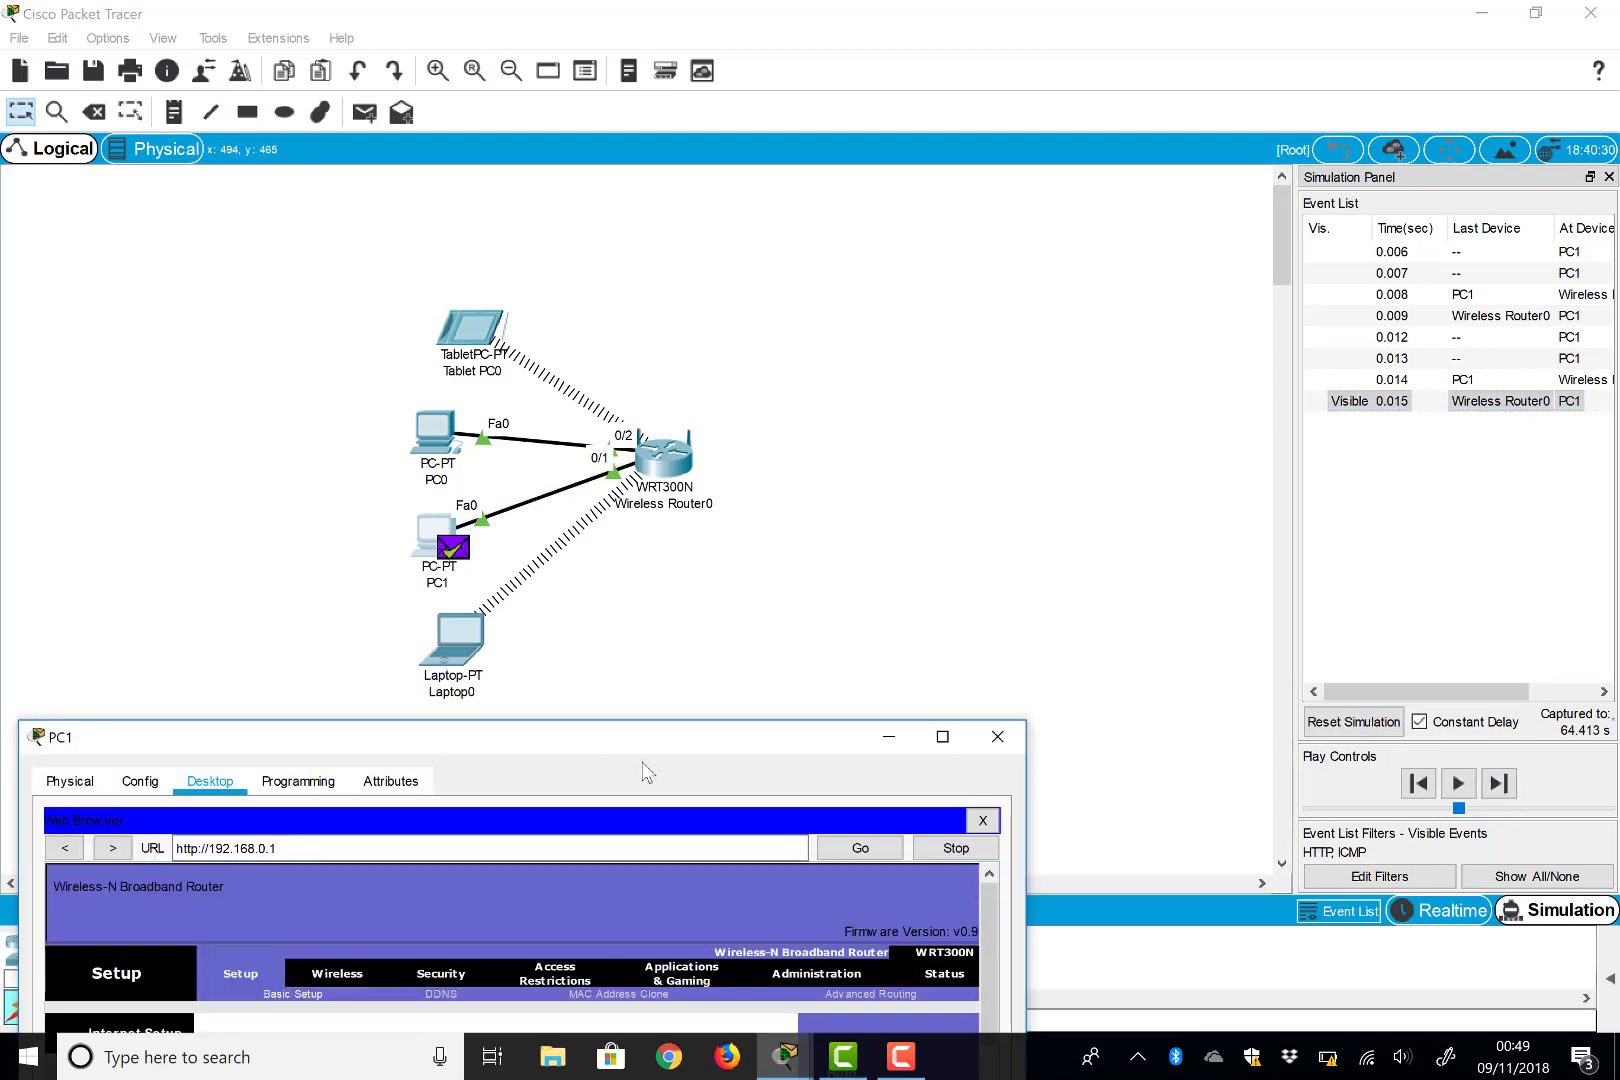
left_click(997, 736)
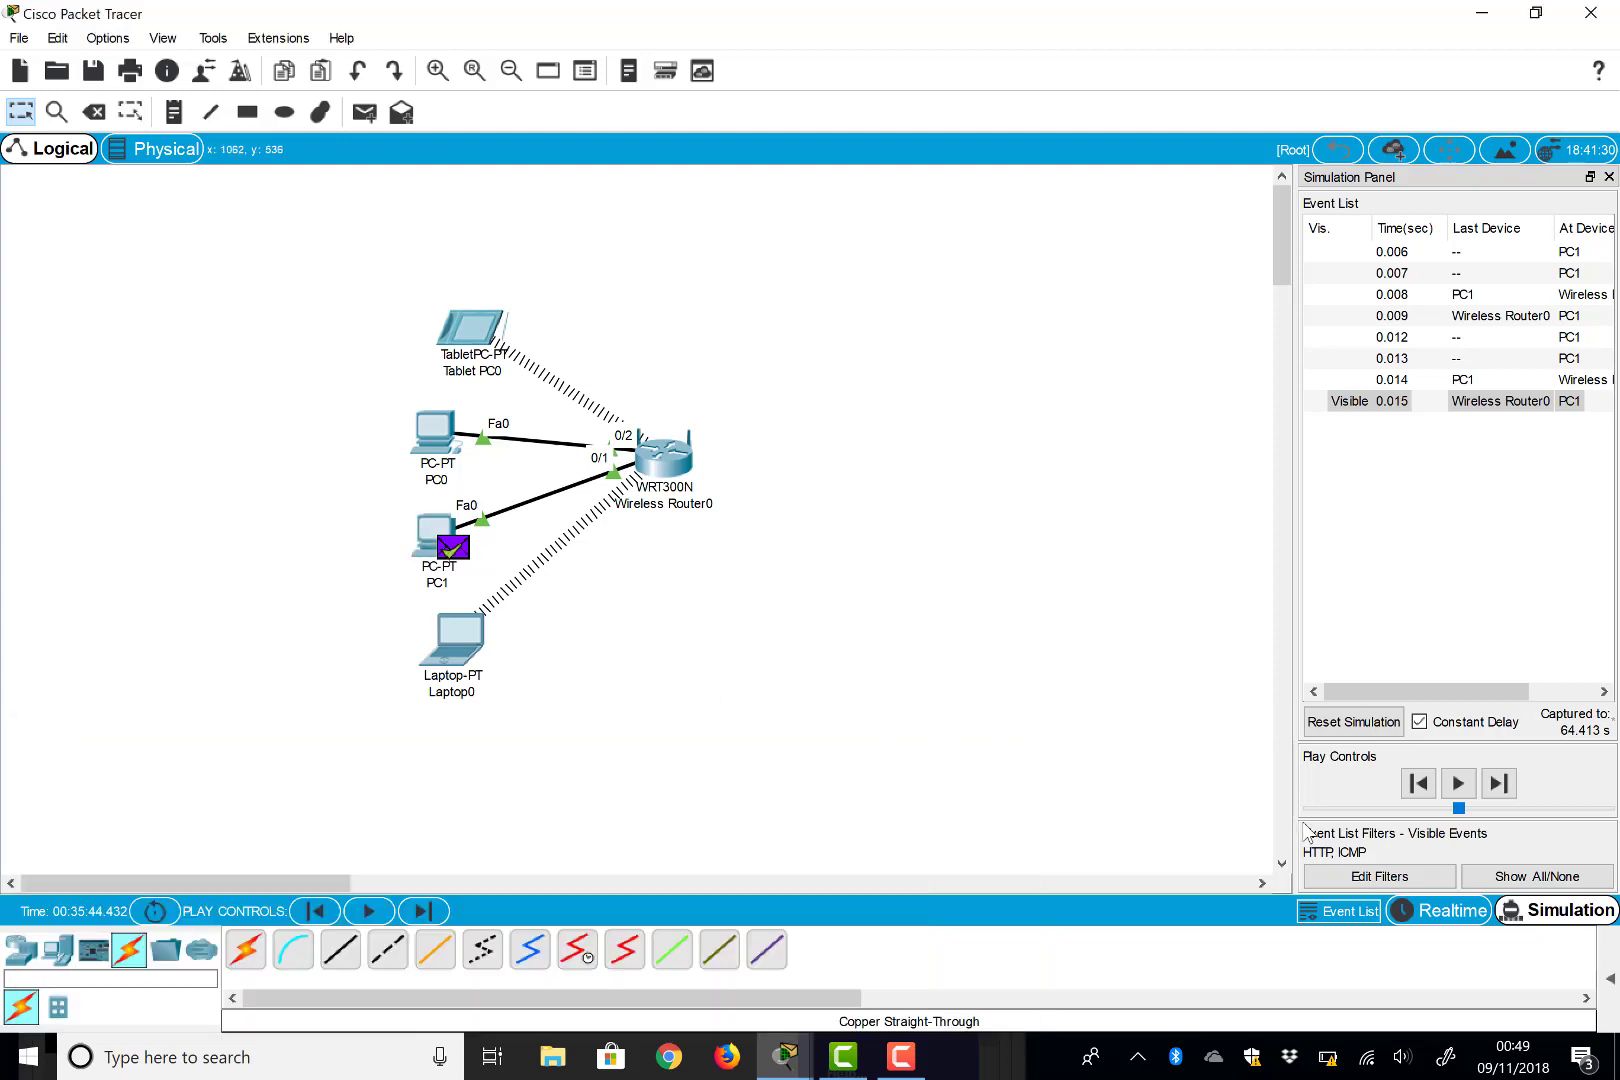